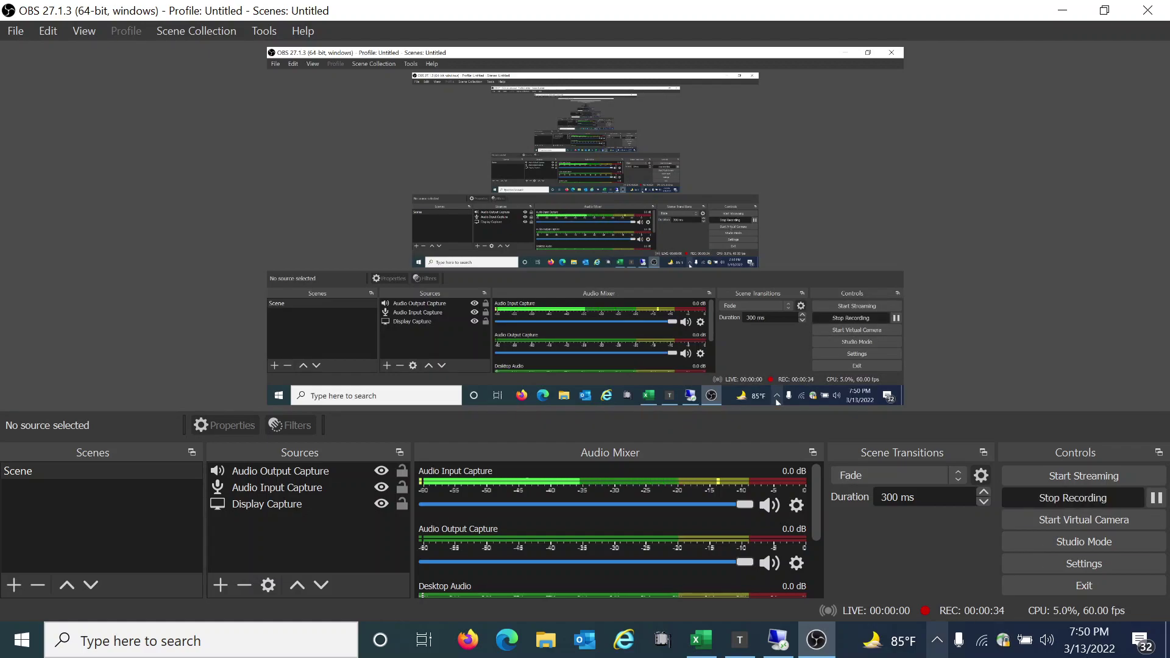
- Switch to the remote MINI-LINK Craft session, view the CXRMU06-EMTN-01 overview and open the configuration of RL-IME 1/11/100 under NPU1 C 1/11
{"action": "left_click", "coordinate": [777, 646]}
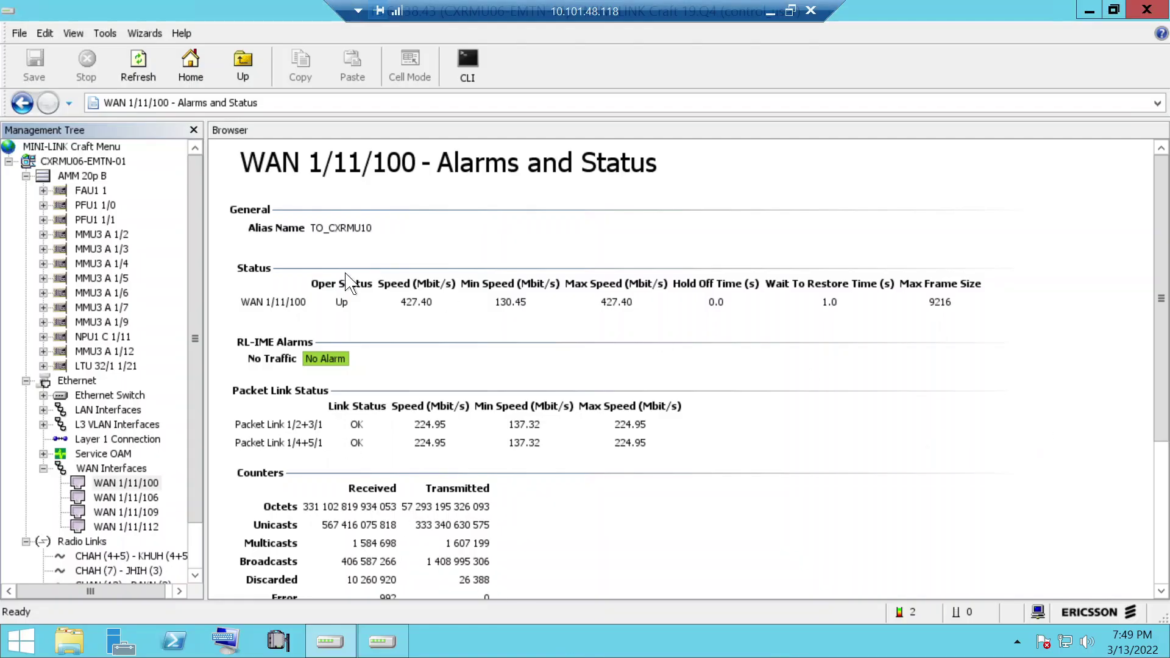
{"action": "left_click", "coordinate": [58, 162]}
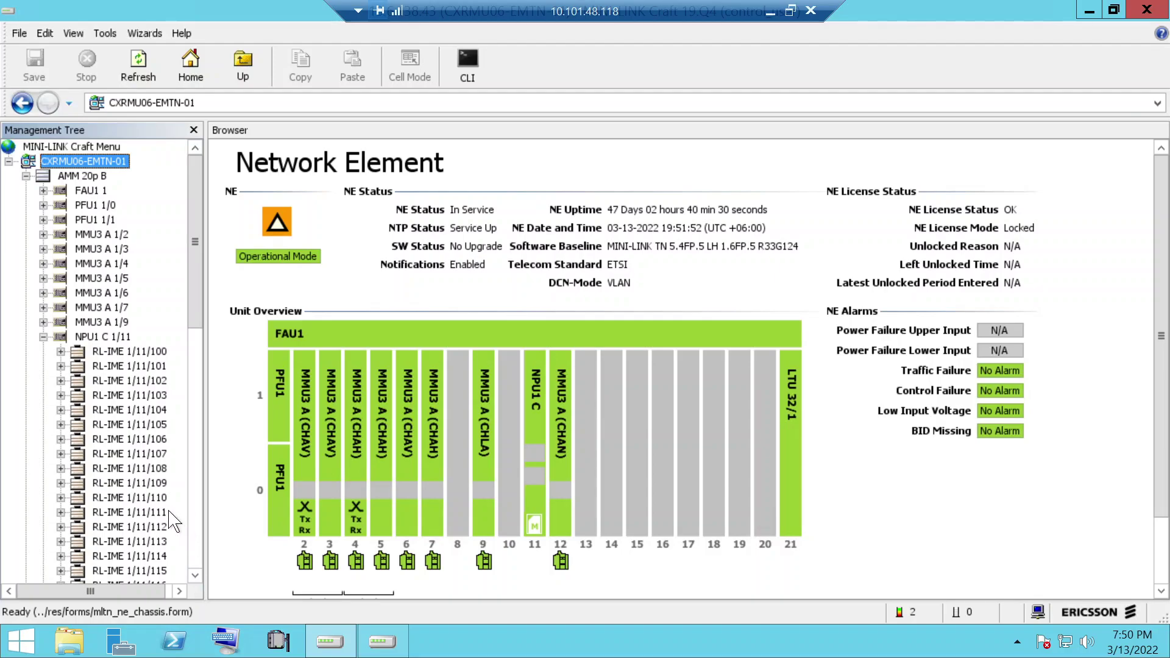
{"action": "left_click", "coordinate": [149, 353]}
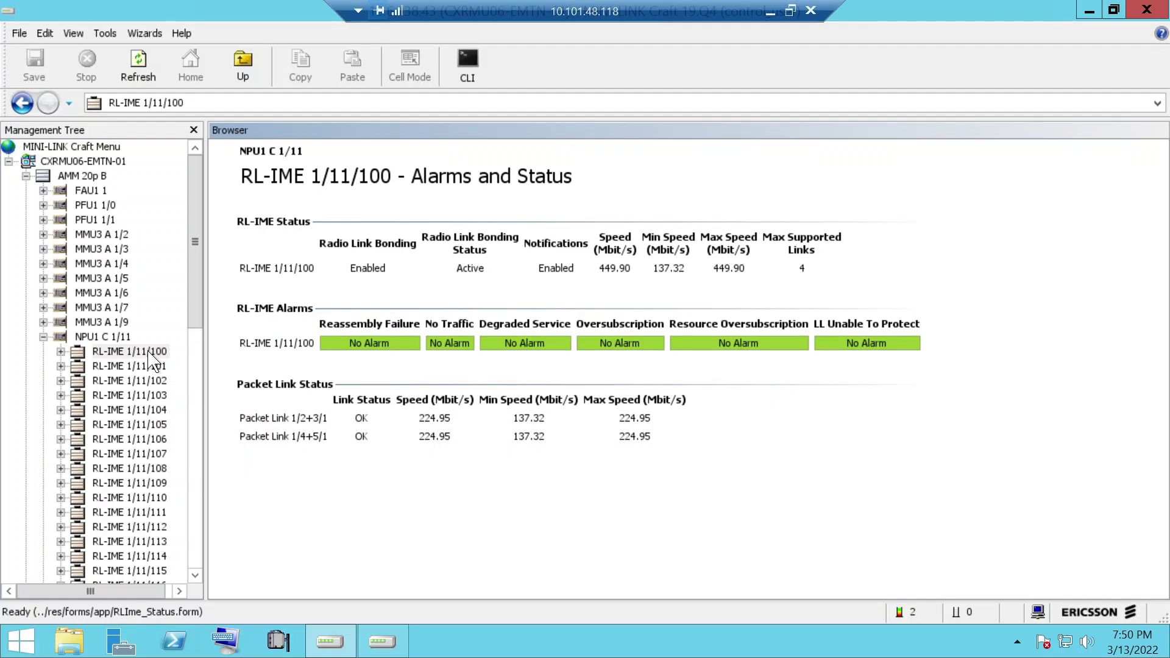
{"action": "right_click", "coordinate": [148, 352]}
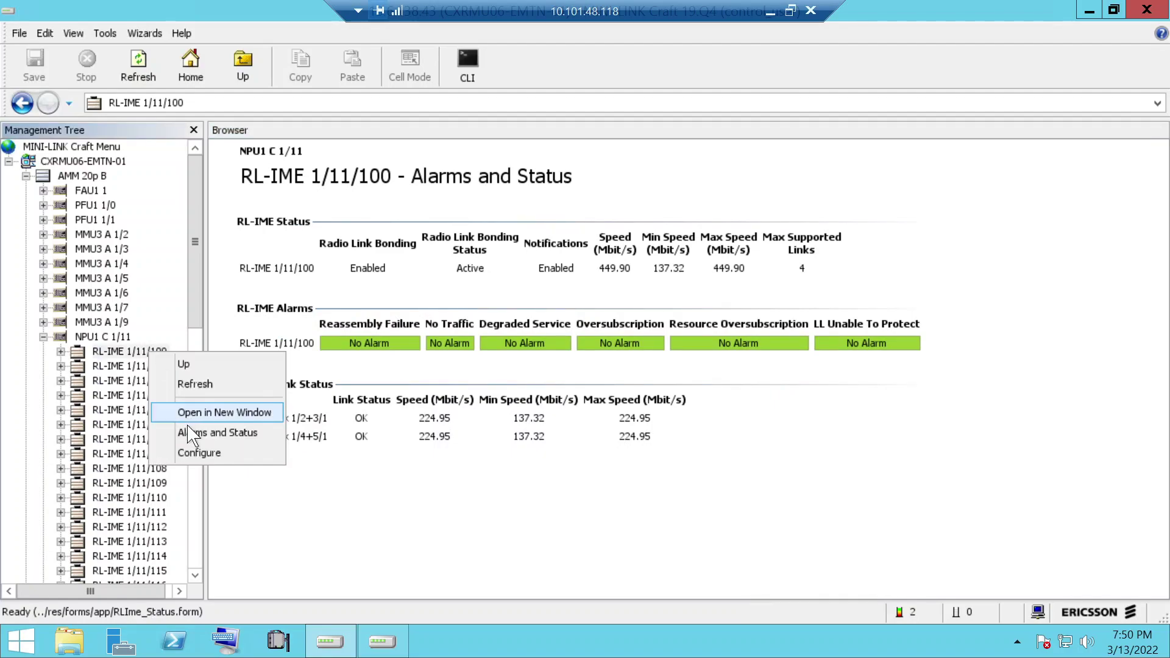
{"action": "left_click", "coordinate": [200, 453]}
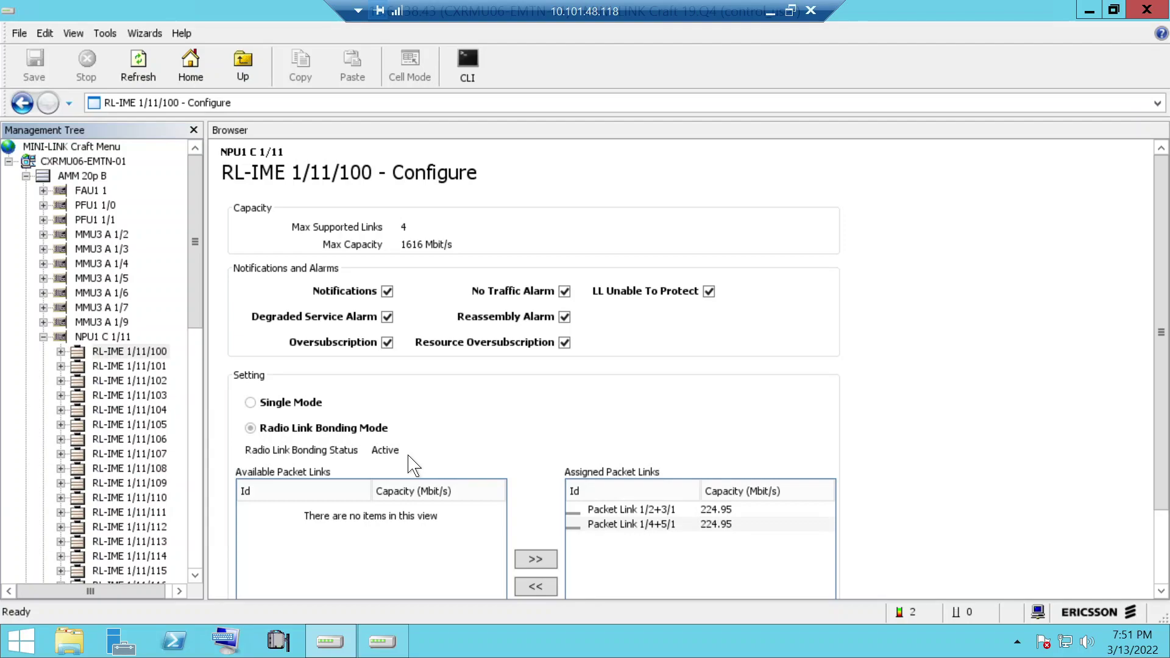
- Collapse NPU1 C 1/11 and open the VLAN configuration of the Ethernet Switch
{"action": "left_click", "coordinate": [43, 337]}
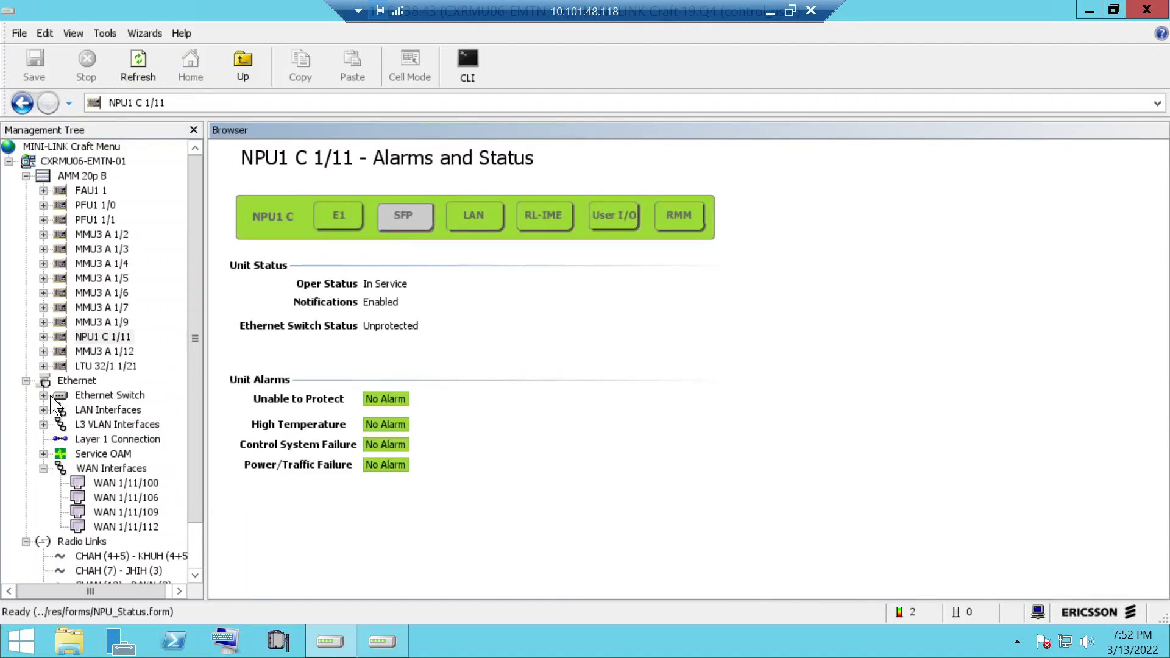
{"action": "left_click", "coordinate": [98, 396]}
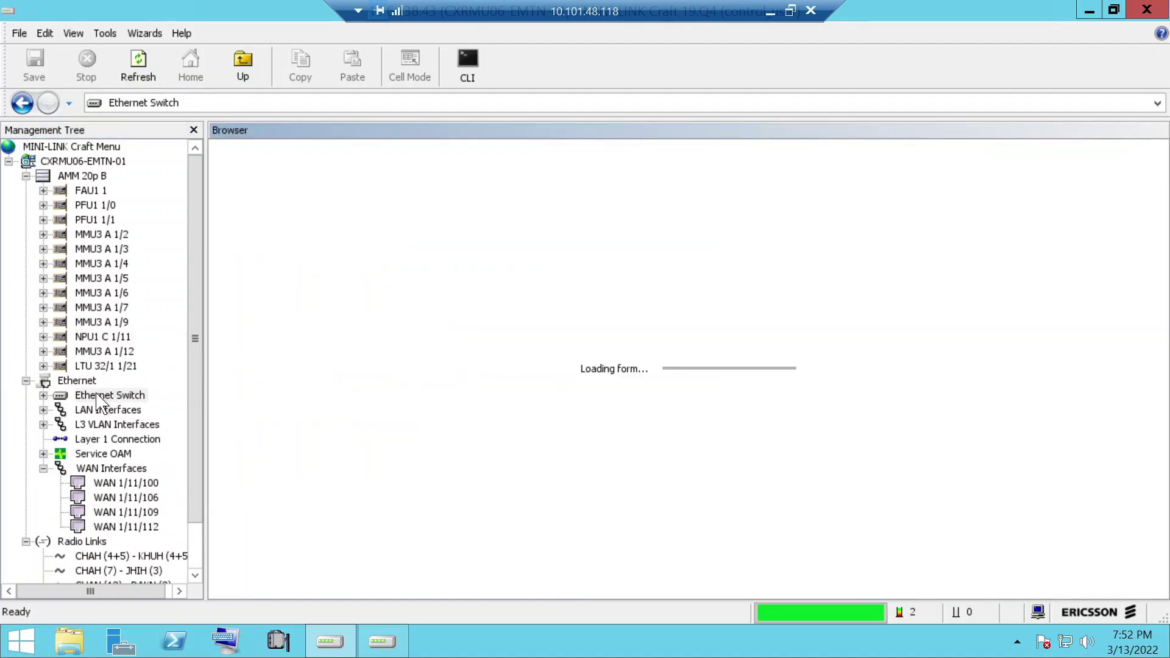
{"action": "right_click", "coordinate": [96, 395]}
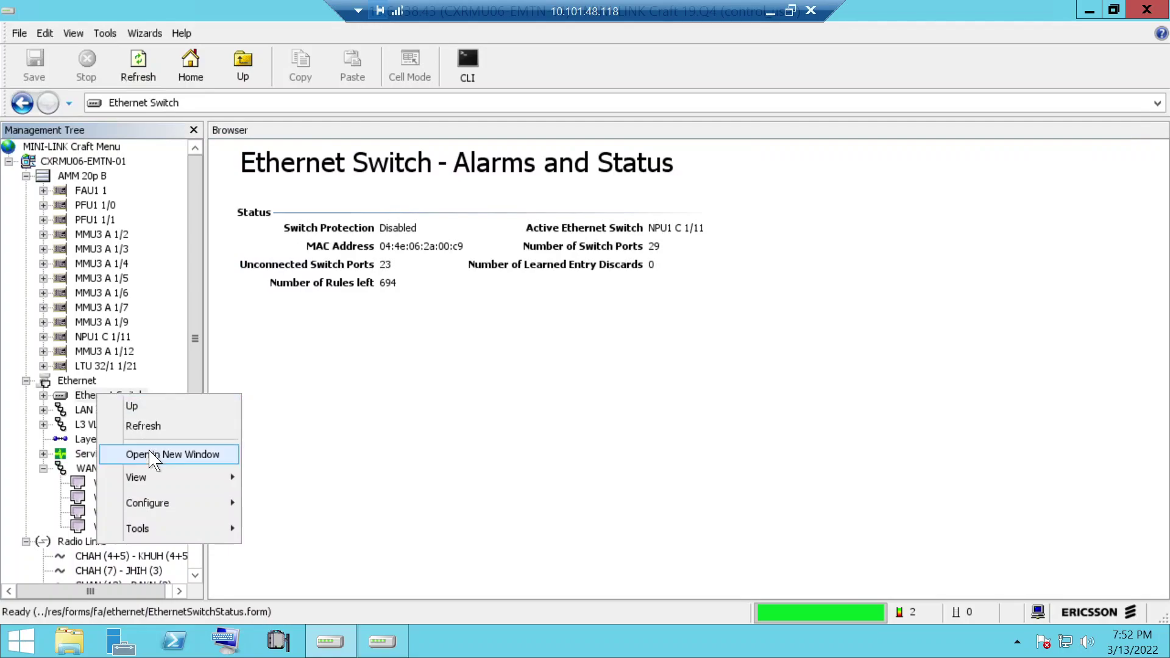
{"action": "mouse_move", "coordinate": [147, 477]}
{"action": "mouse_move", "coordinate": [163, 507]}
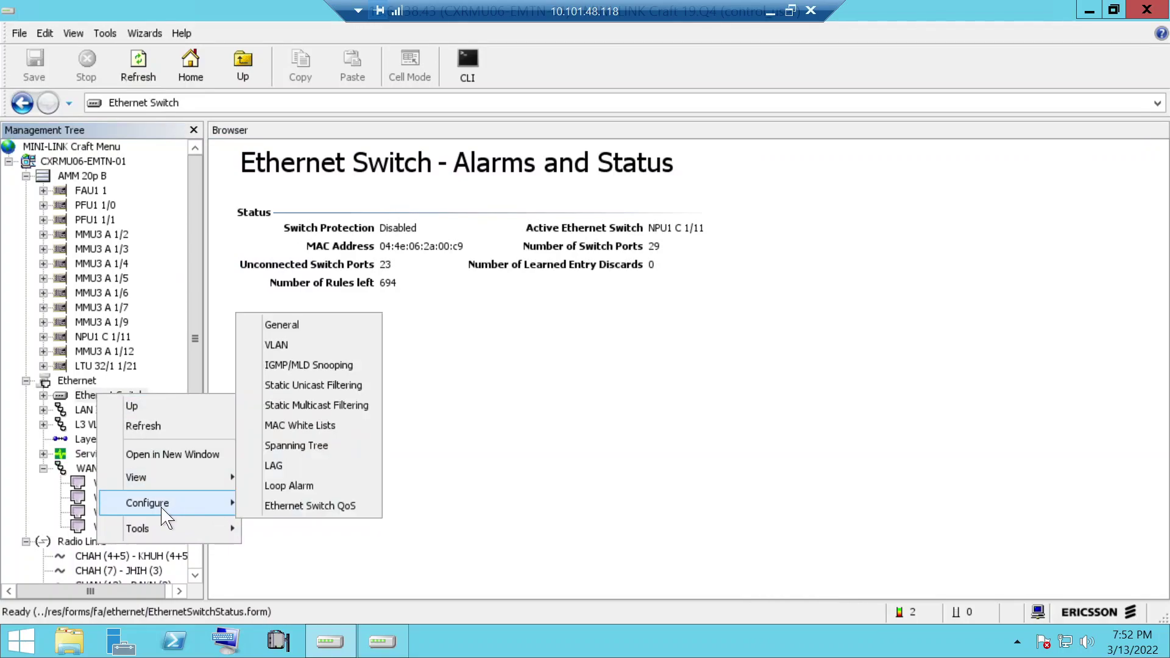
{"action": "left_click", "coordinate": [277, 345]}
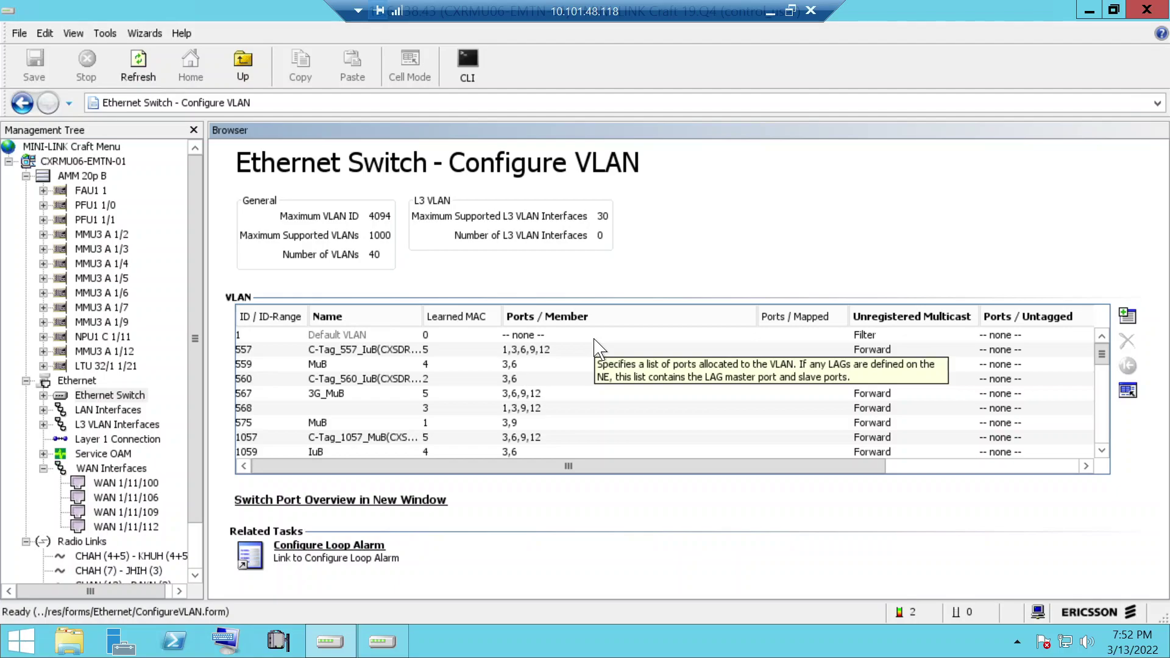
- Collapse the WAN interfaces, expand NPU1 C 1/11 and open the configuration of RL-IME 1/11/107
{"action": "left_click", "coordinate": [42, 468]}
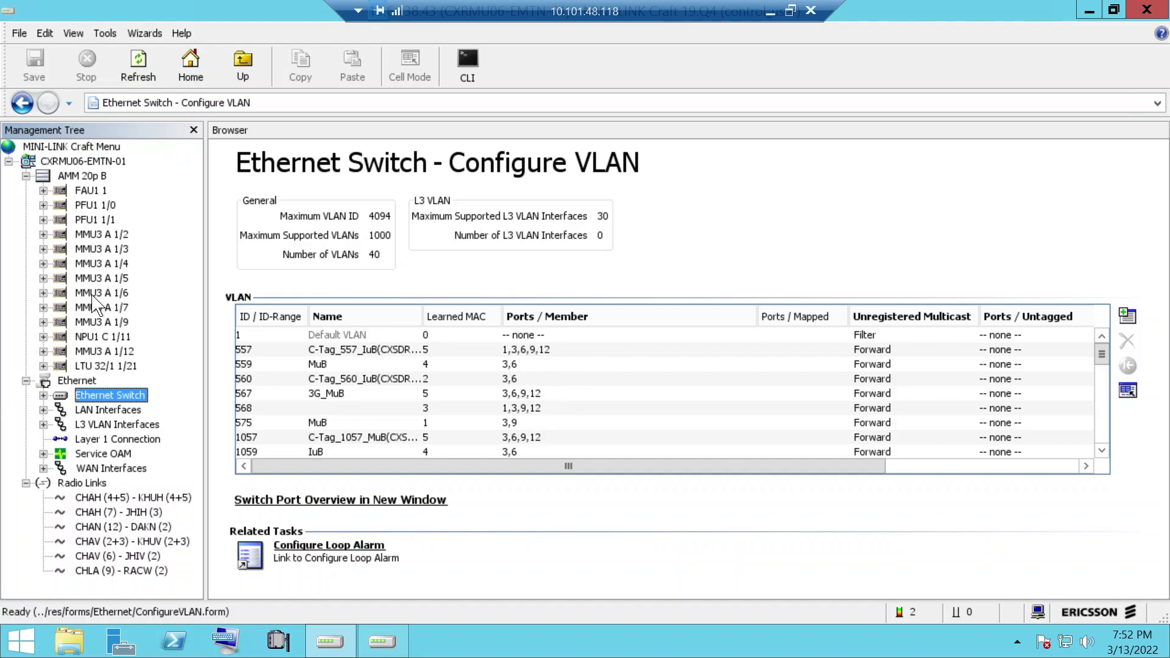
{"action": "left_click", "coordinate": [43, 337]}
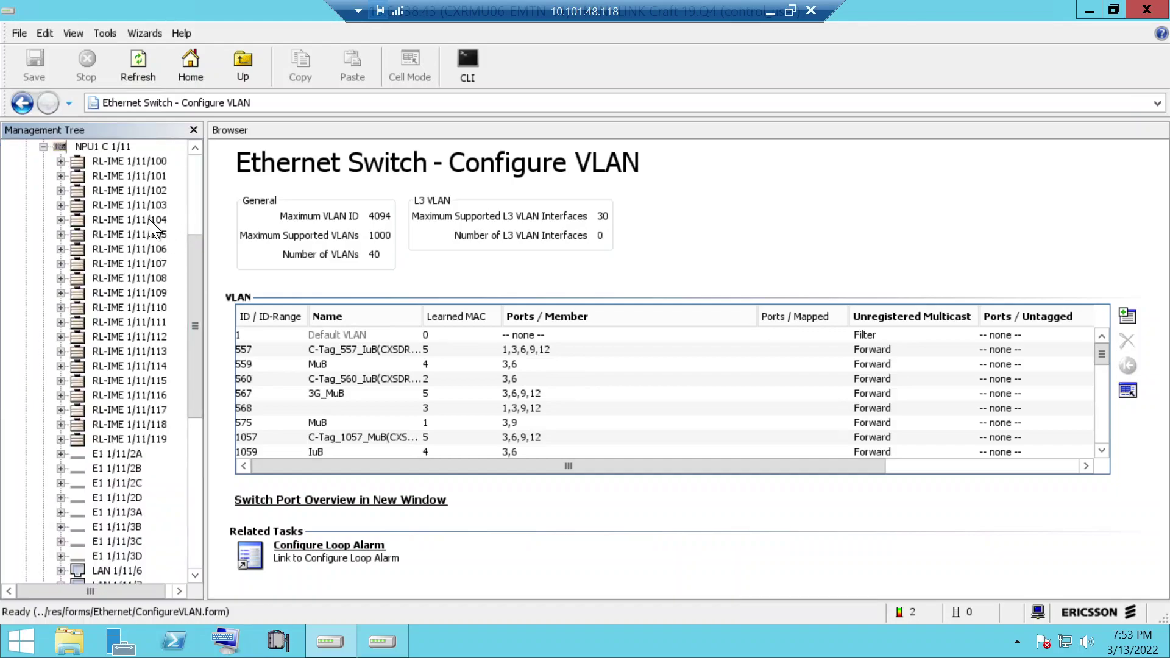
{"action": "left_click", "coordinate": [151, 267]}
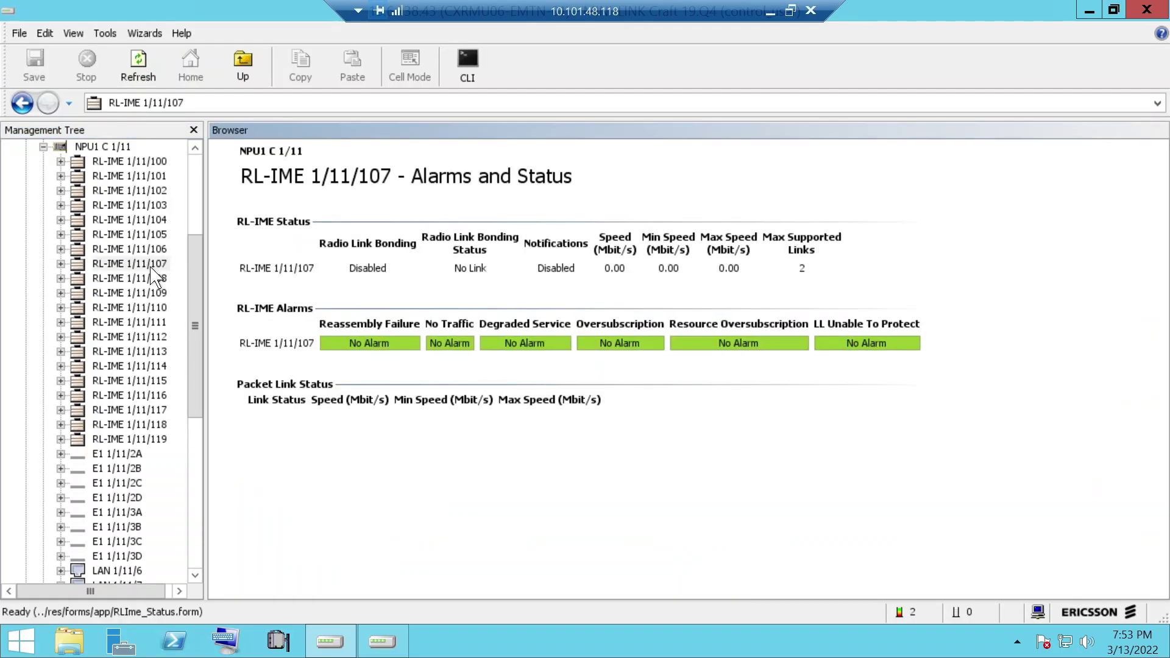
{"action": "right_click", "coordinate": [154, 277]}
{"action": "left_click", "coordinate": [173, 298]}
{"action": "right_click", "coordinate": [140, 266]}
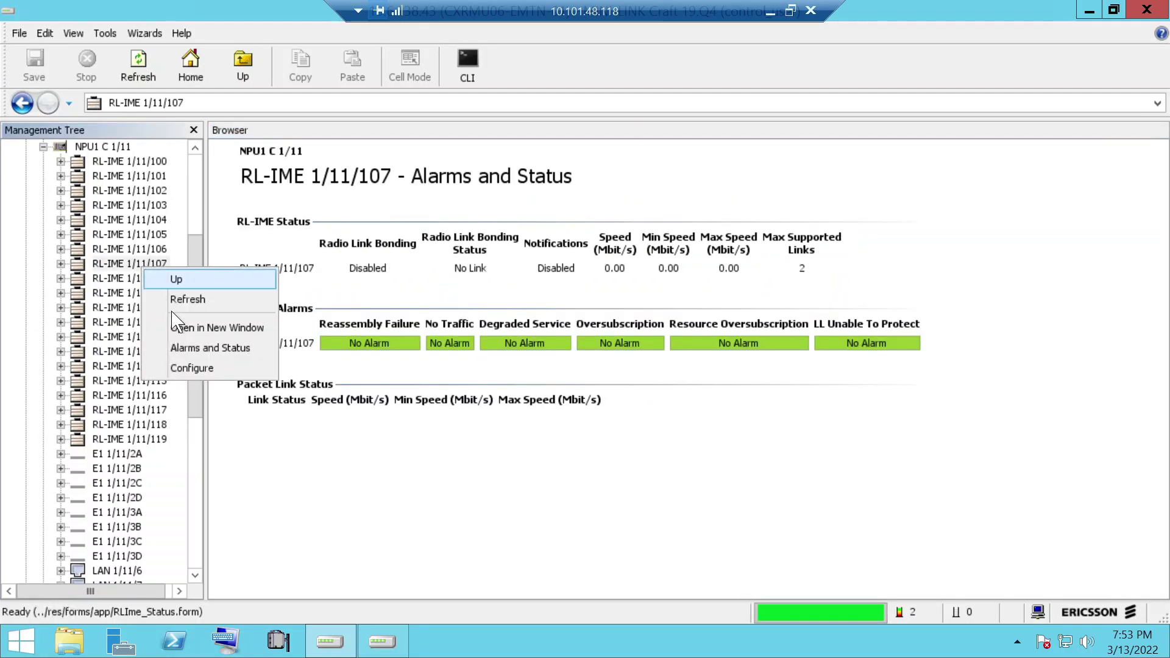
{"action": "left_click", "coordinate": [188, 370]}
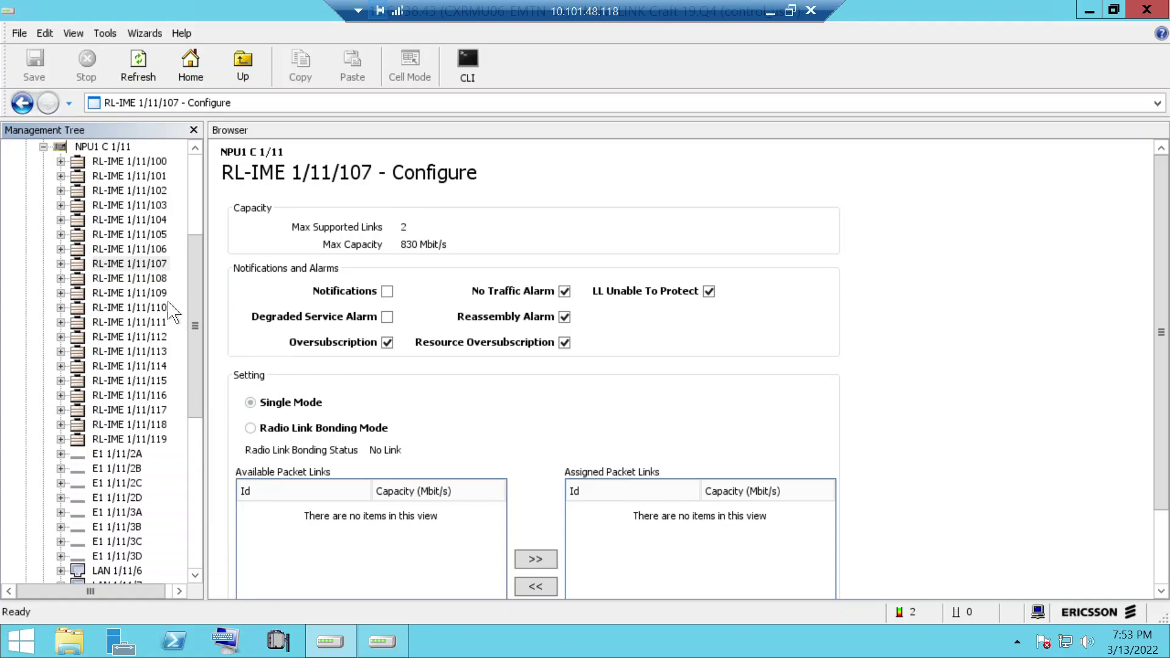
- Open the configuration of RL-IME 1/11/108 to view its capacity and packet link settings
{"action": "left_click", "coordinate": [146, 279]}
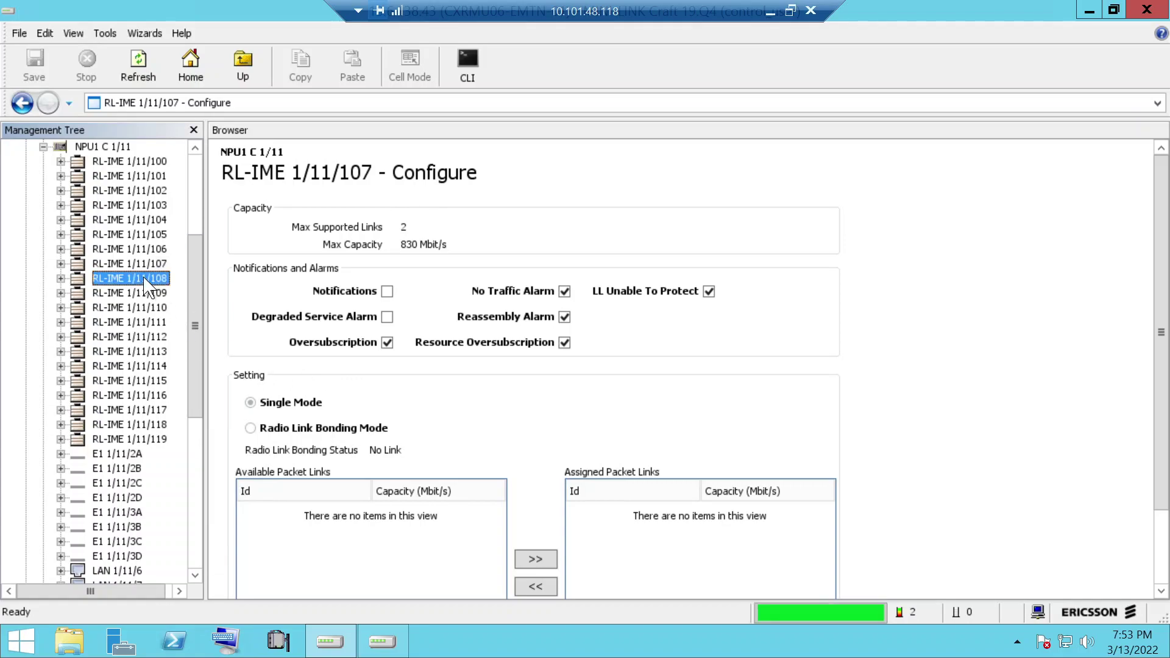
{"action": "right_click", "coordinate": [146, 284]}
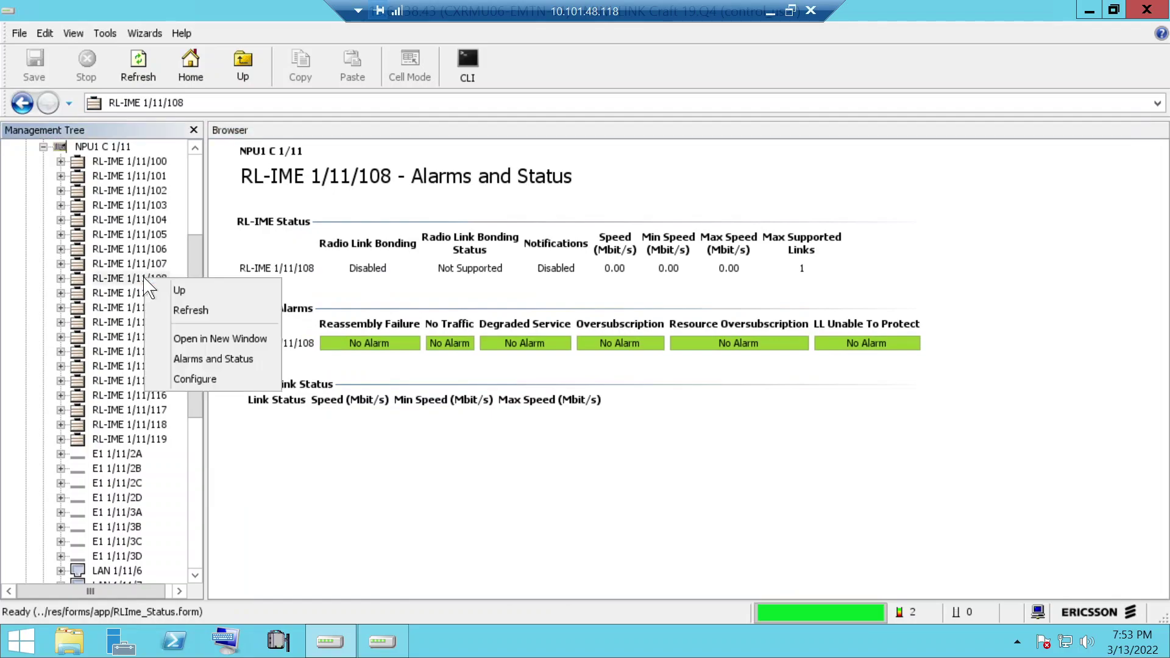
{"action": "left_click", "coordinate": [186, 381]}
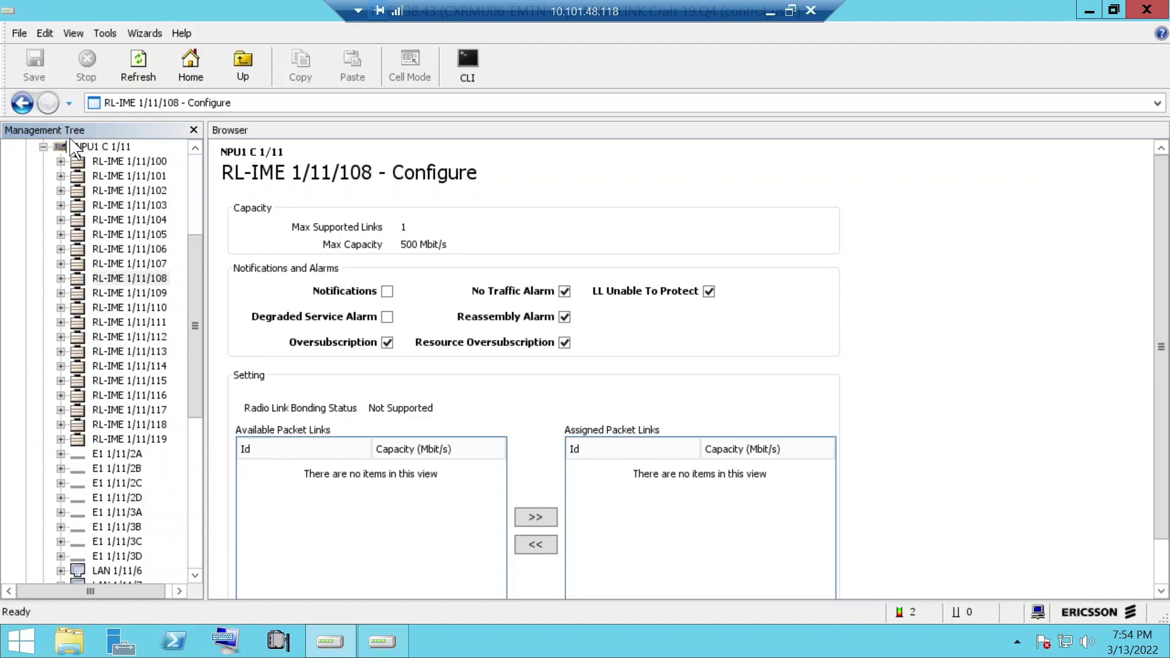
- Collapse NPU1 C 1/11, expand the WAN interfaces and view the alarms and status of WAN 1/11/100
{"action": "left_click", "coordinate": [43, 148]}
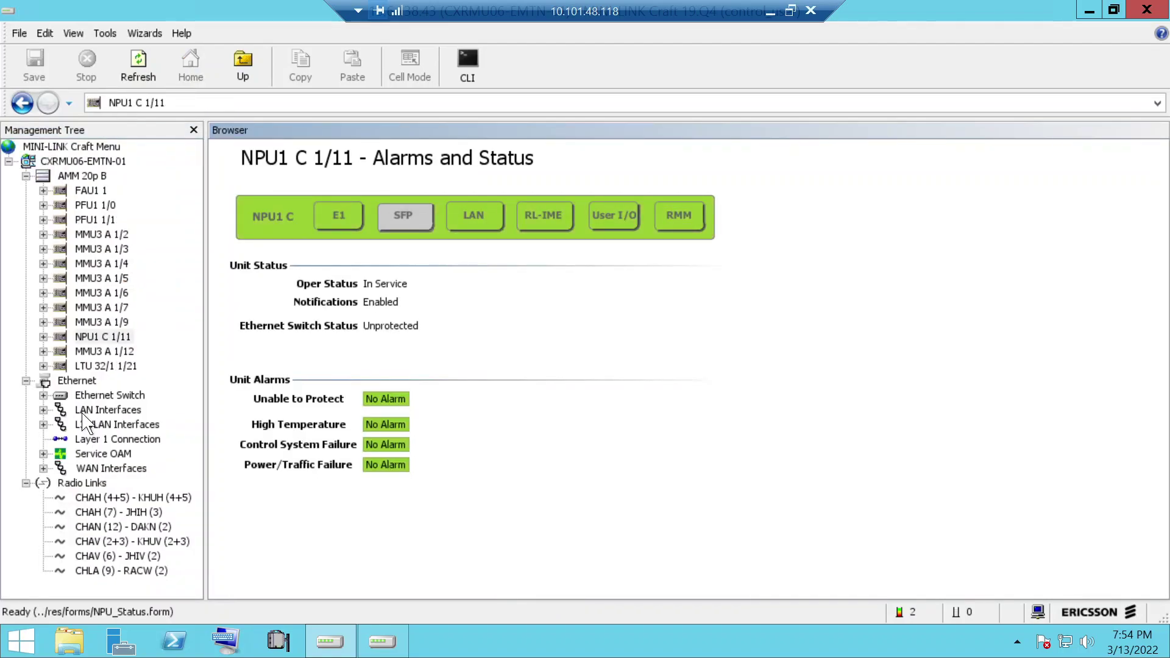
{"action": "left_click", "coordinate": [43, 468]}
{"action": "left_click", "coordinate": [126, 484]}
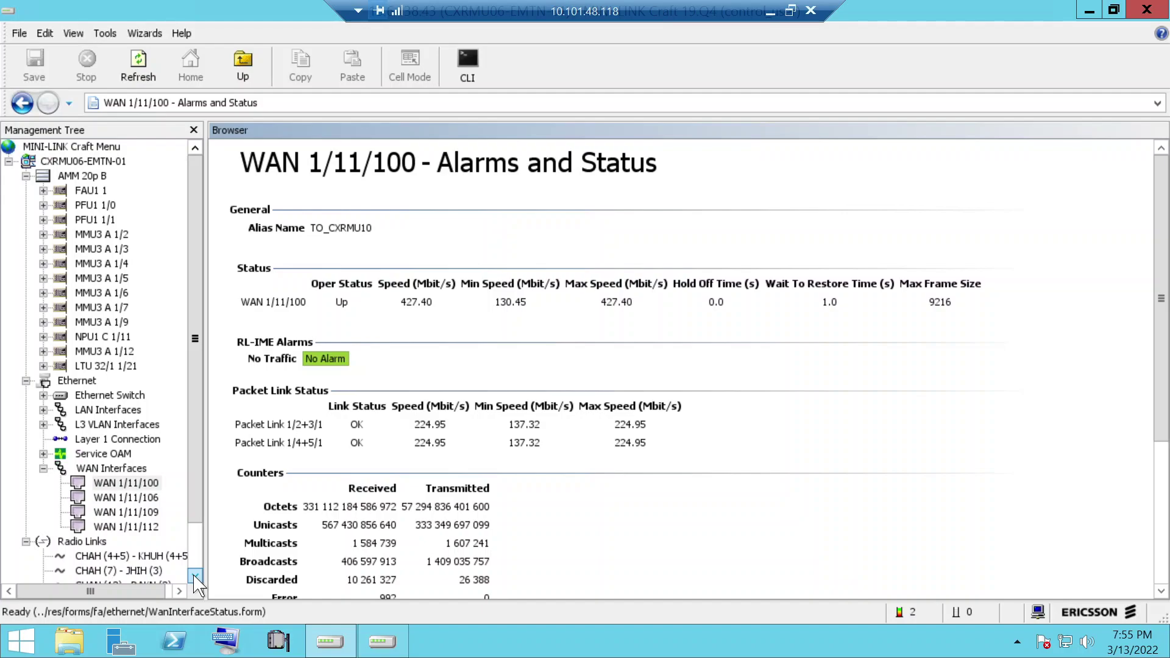
- Collapse the Ethernet branch, switch to the DHSVR16-EMTN-01 Craft window and expand its Radio Links and AMM 20p B branches
{"action": "left_click", "coordinate": [26, 381]}
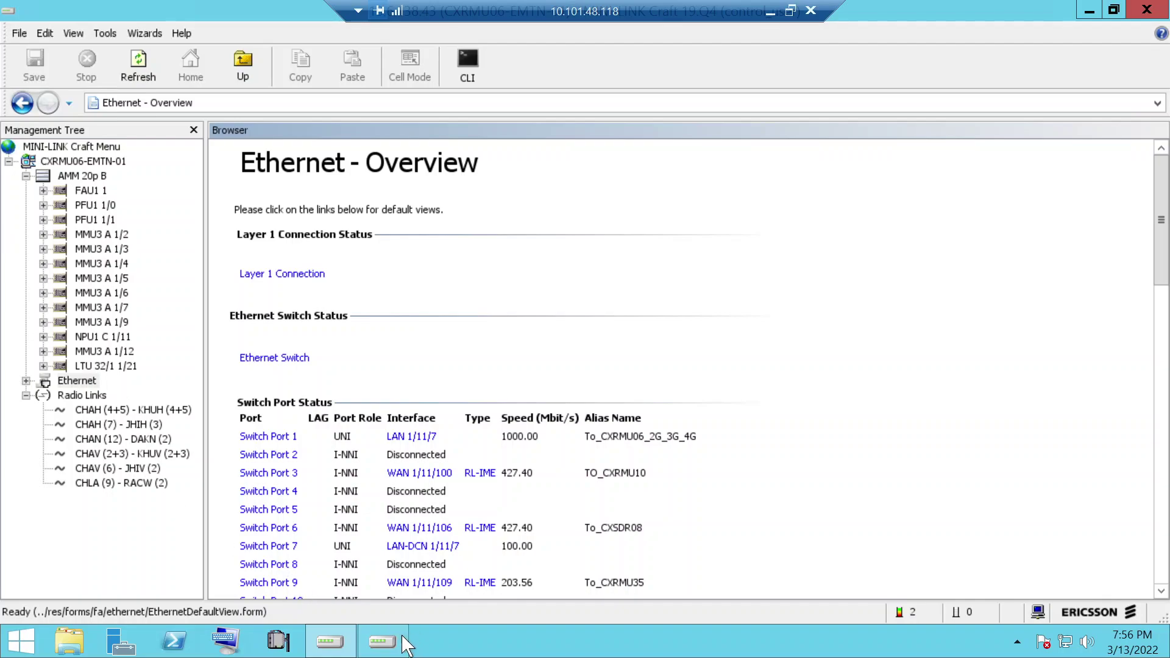
{"action": "mouse_move", "coordinate": [384, 645]}
{"action": "left_click", "coordinate": [384, 644]}
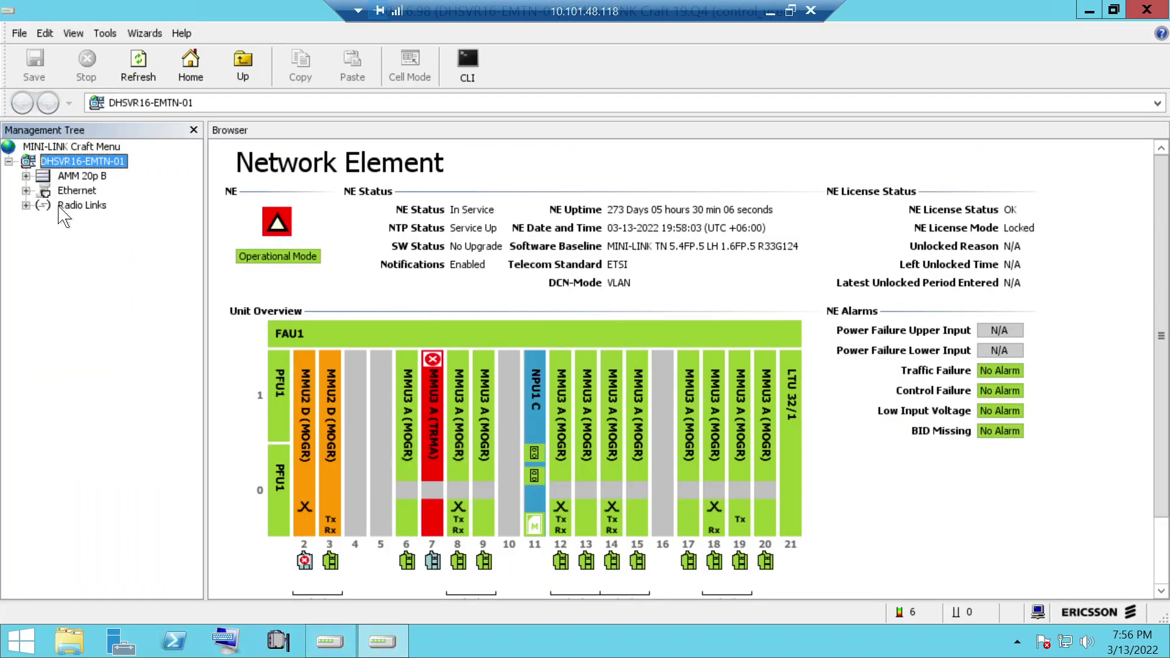
{"action": "left_click", "coordinate": [26, 205]}
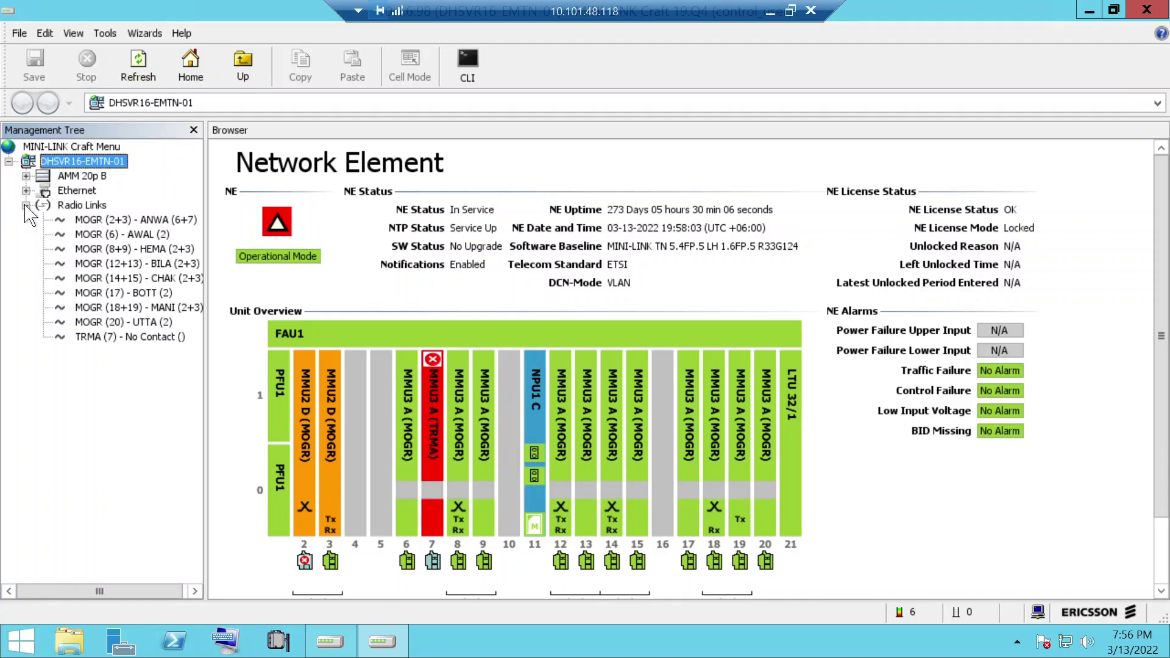
{"action": "left_click", "coordinate": [25, 176]}
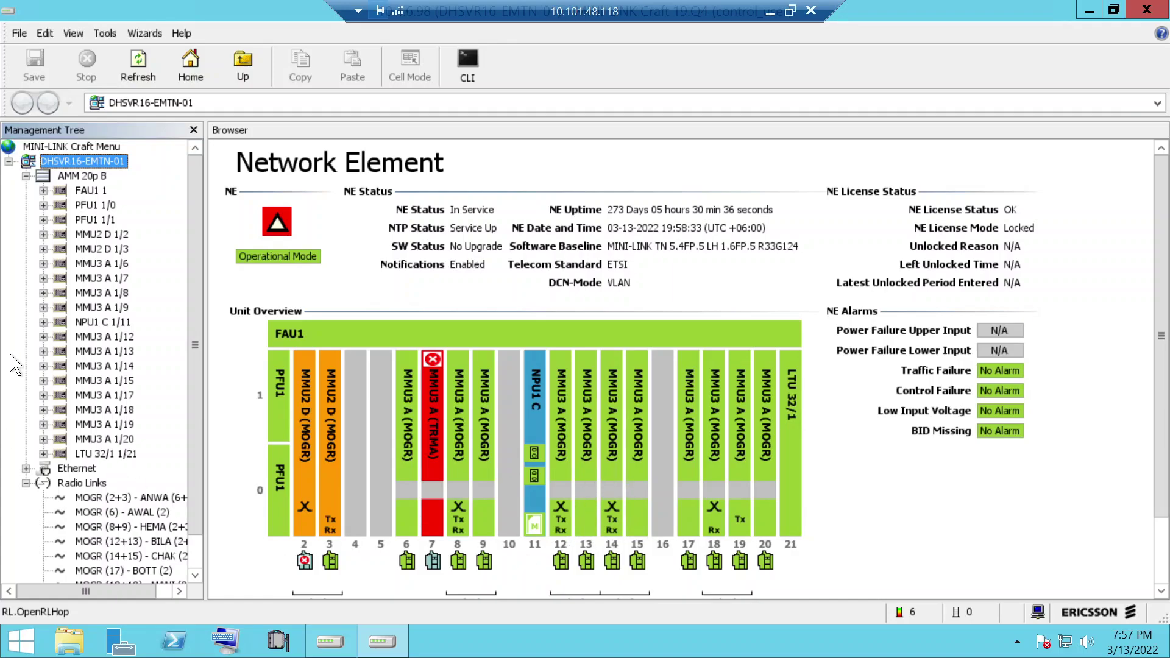
- Open the general configuration of LAN 1/14/2 under MMU3 A 1/14 and check its MDI-MDIX options
{"action": "left_click", "coordinate": [43, 366]}
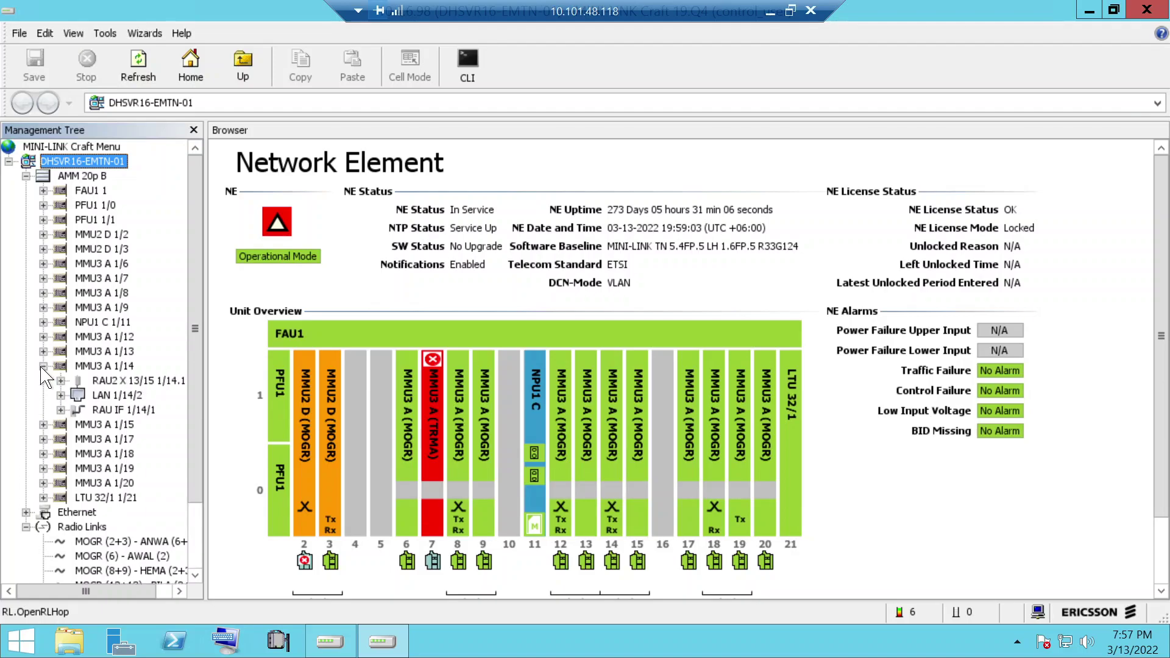
{"action": "left_click", "coordinate": [119, 395]}
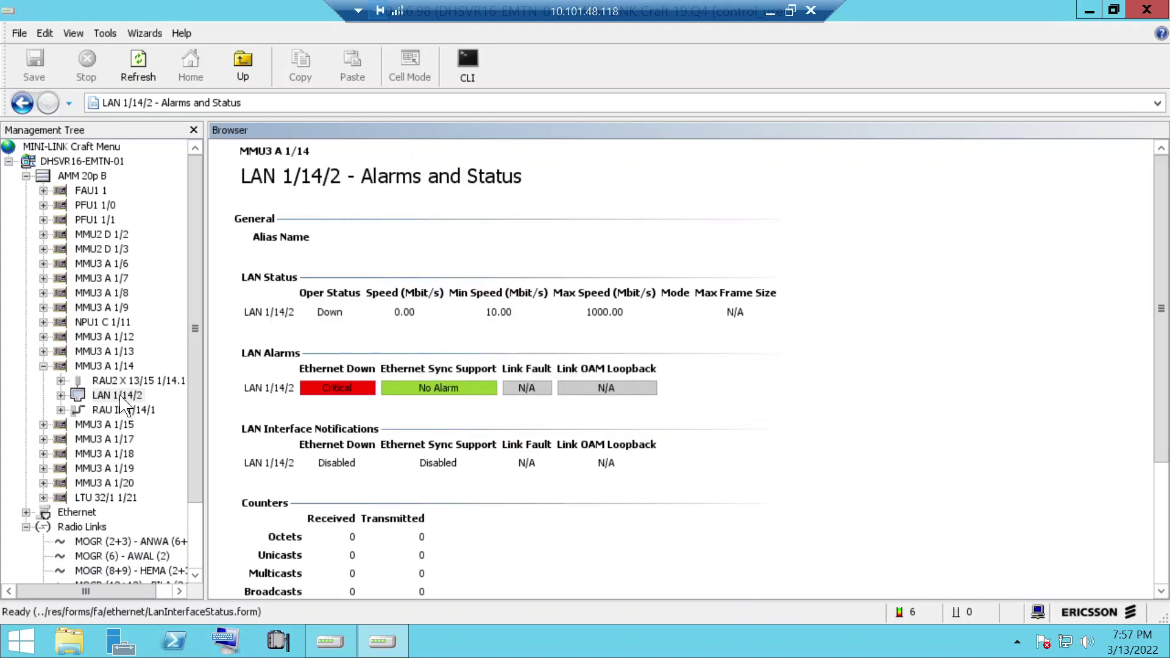
{"action": "right_click", "coordinate": [121, 397]}
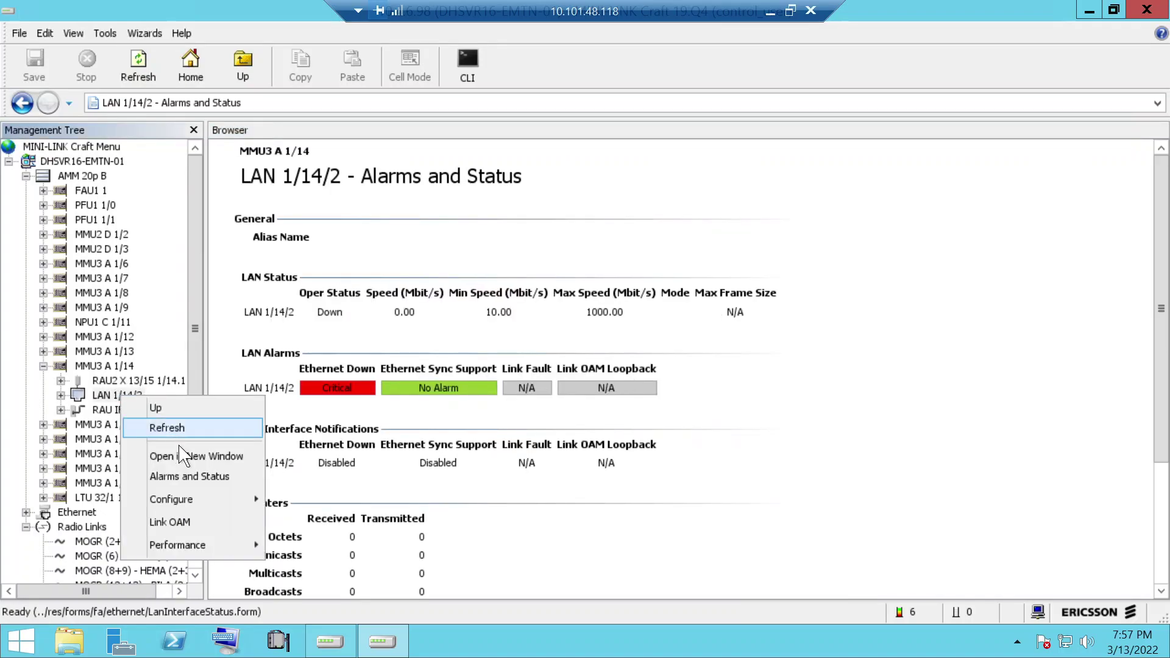
{"action": "mouse_move", "coordinate": [184, 500]}
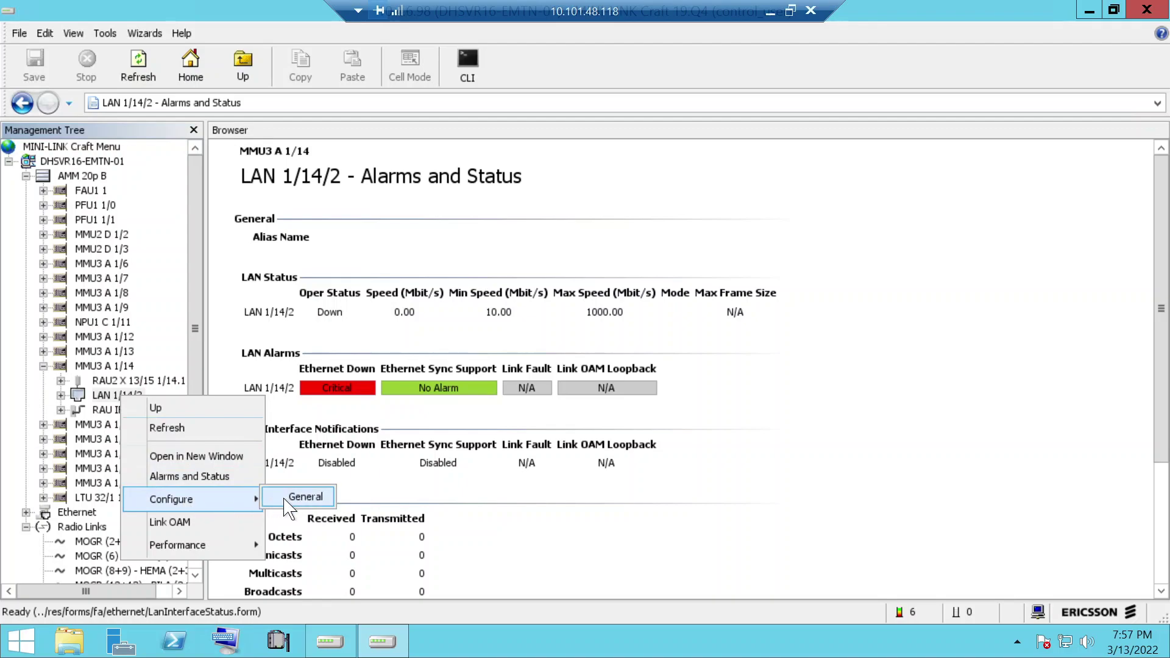
{"action": "left_click", "coordinate": [299, 499]}
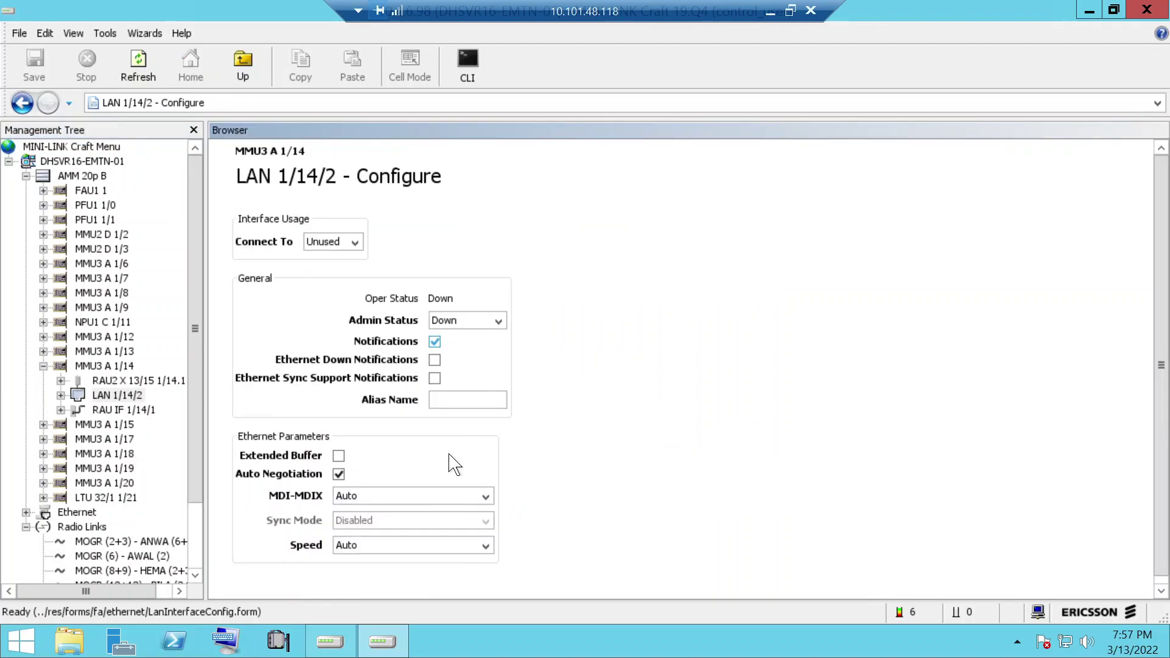
{"action": "left_click", "coordinate": [486, 498]}
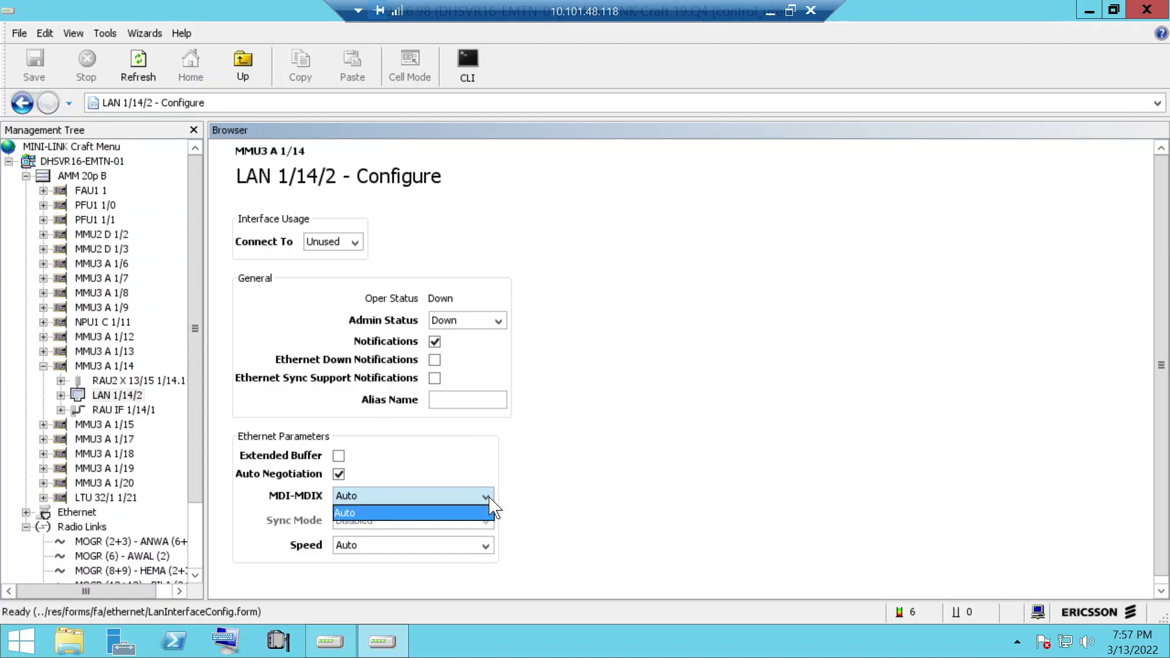
{"action": "left_click", "coordinate": [487, 496]}
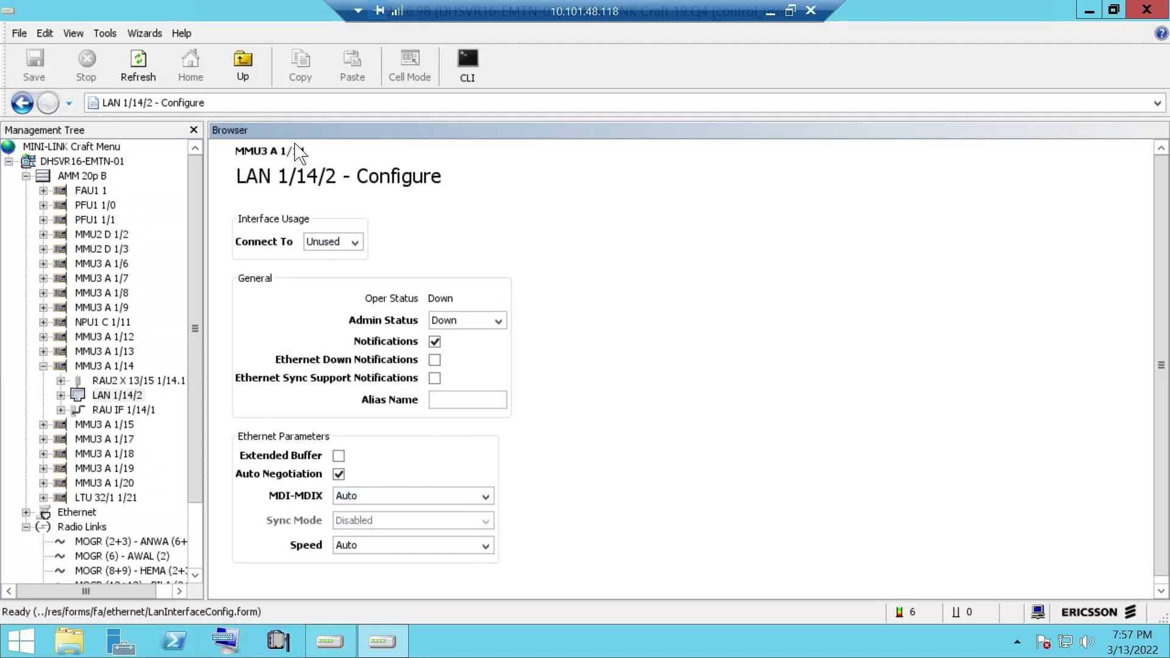
- Connect LAN 1/14/2 to Port 15 and set its Admin Status to Up
{"action": "left_click", "coordinate": [357, 242]}
{"action": "left_click", "coordinate": [355, 242]}
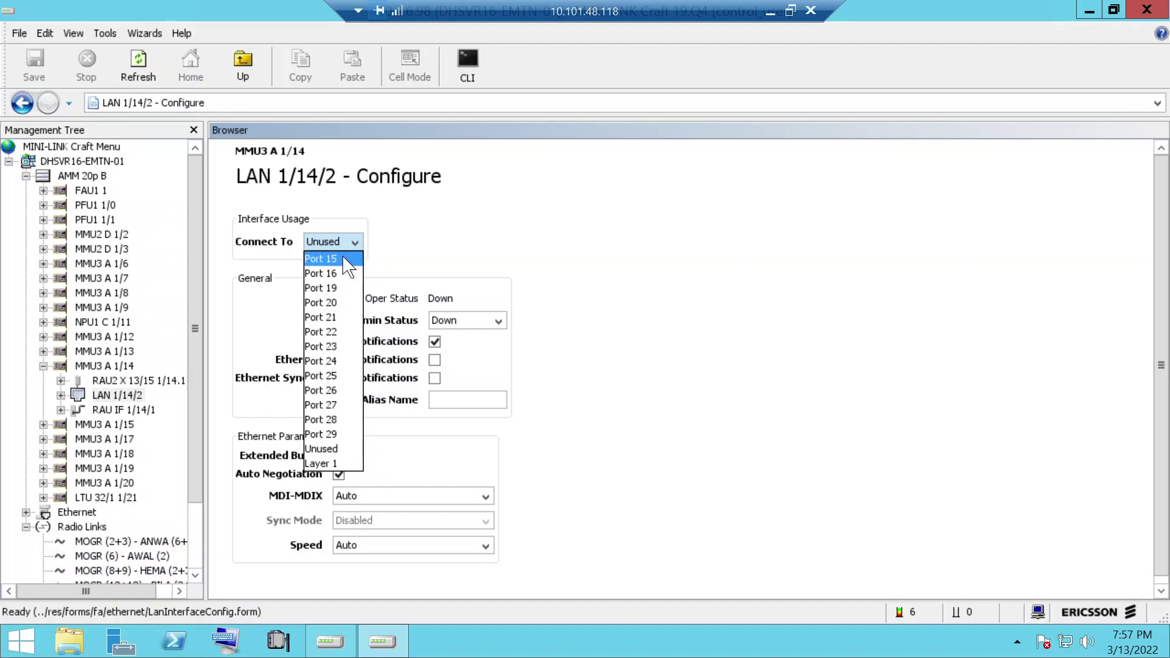
{"action": "key", "text": "Escape"}
{"action": "left_click", "coordinate": [496, 322]}
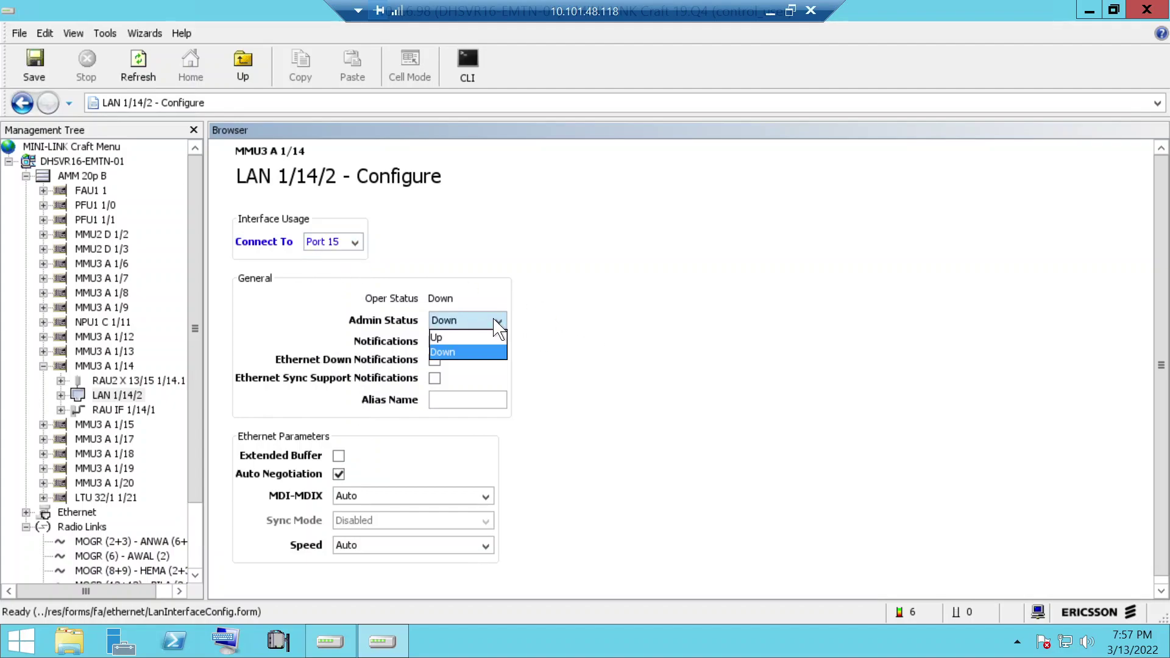
{"action": "left_click", "coordinate": [477, 337]}
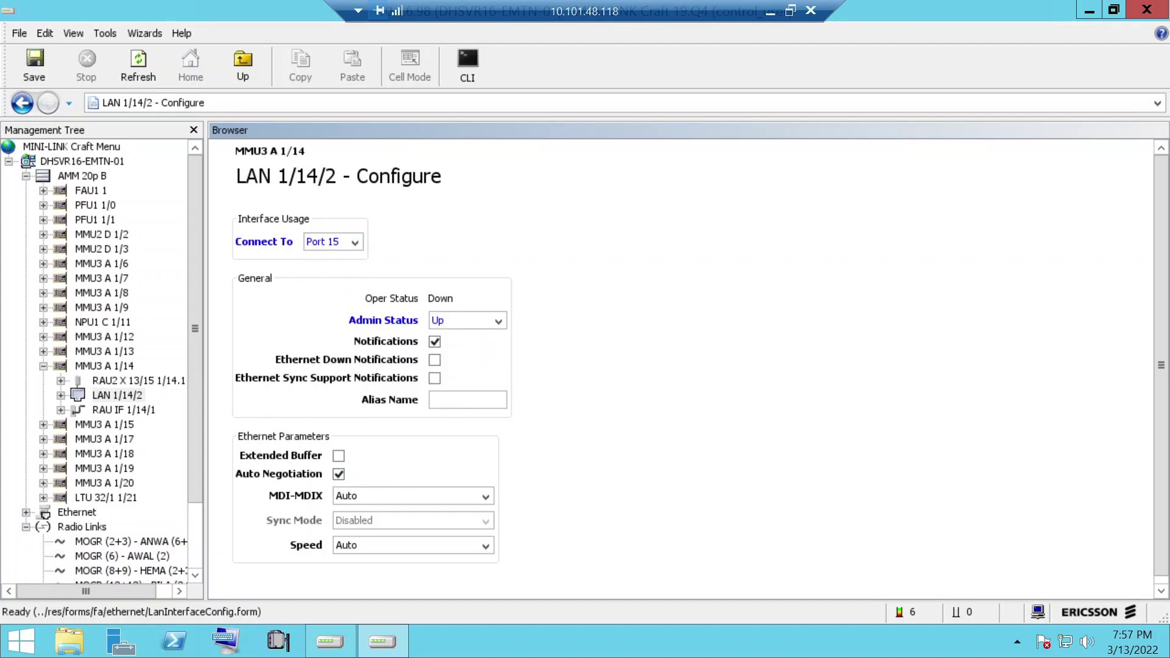
- Set the LAN 1/14/2 speed to 1000 Mbit/s Full Duplex Master and try to save the interface configuration
{"action": "left_click", "coordinate": [486, 497]}
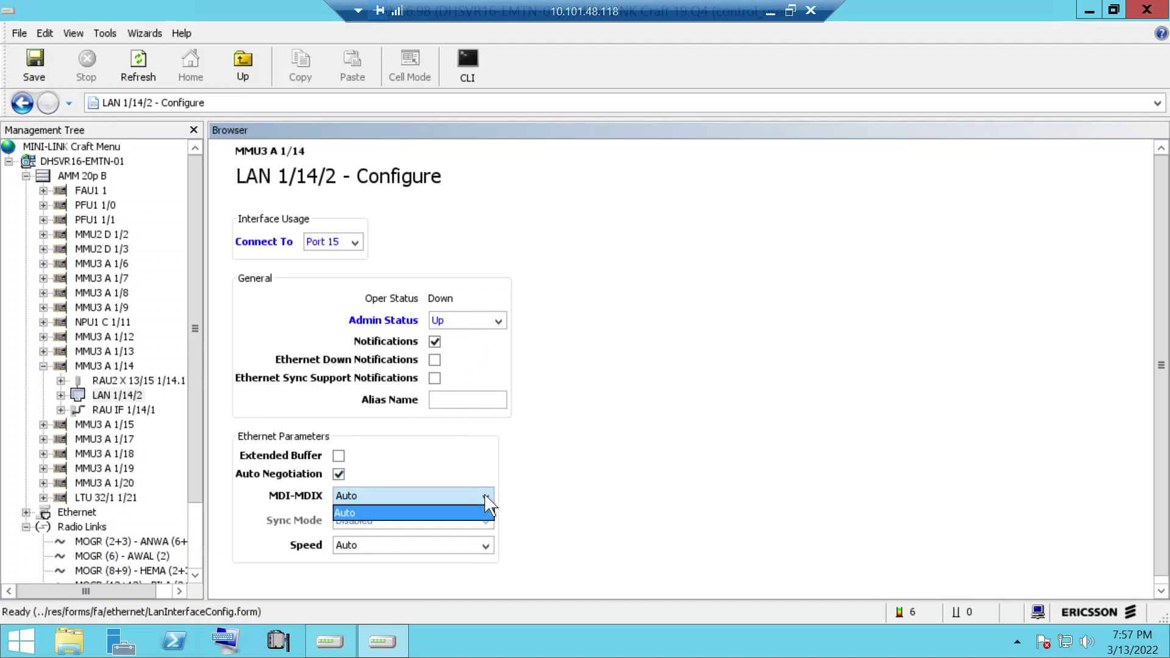
{"action": "left_click", "coordinate": [485, 546]}
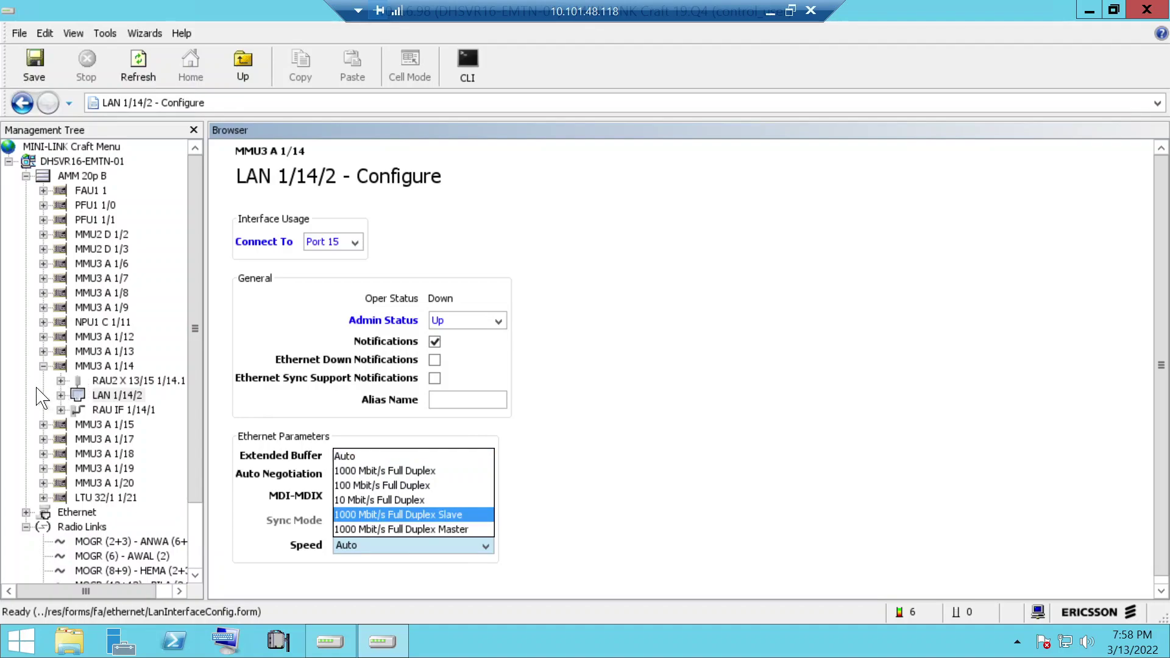
{"action": "left_click", "coordinate": [431, 530]}
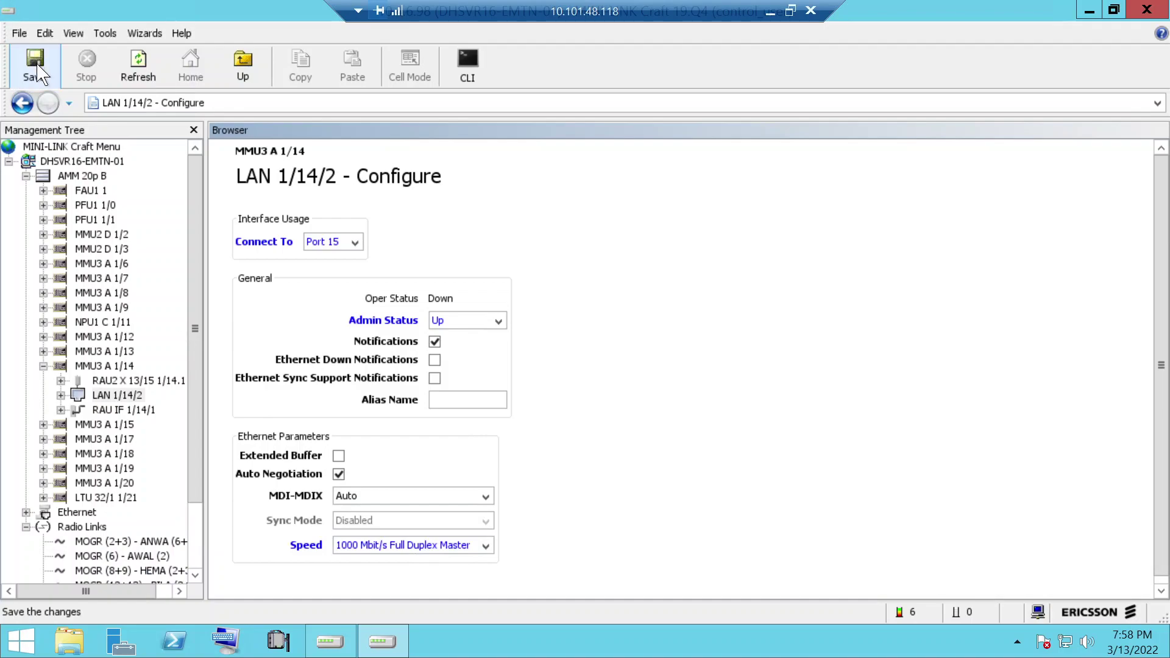
{"action": "left_click", "coordinate": [35, 67]}
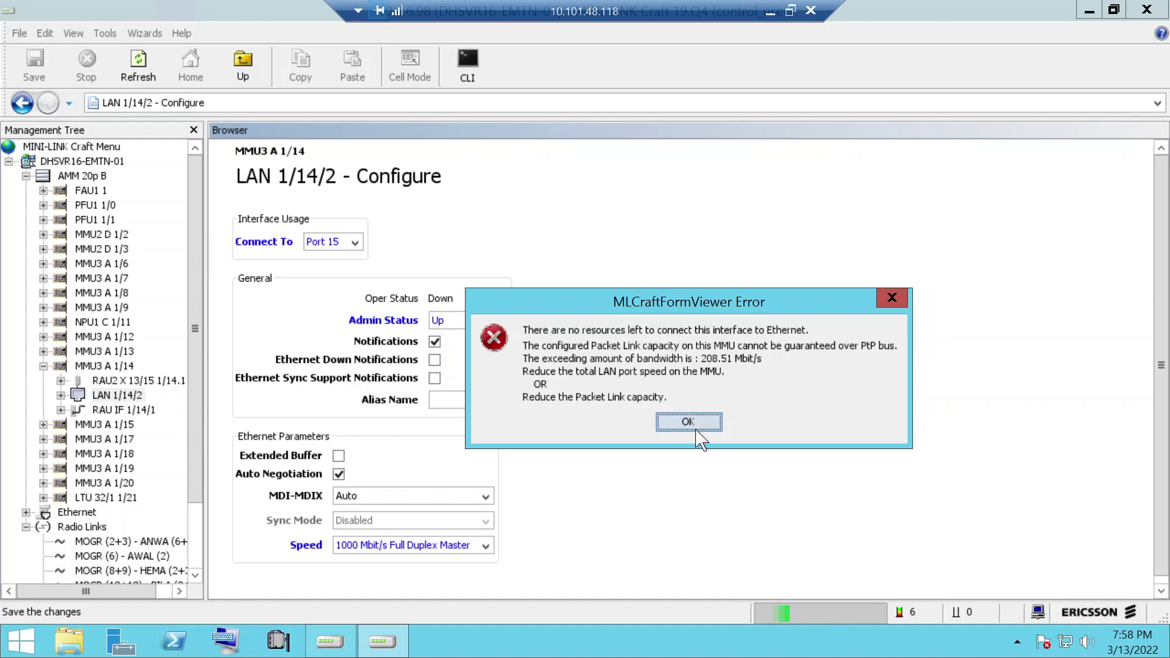
{"action": "left_click", "coordinate": [892, 298]}
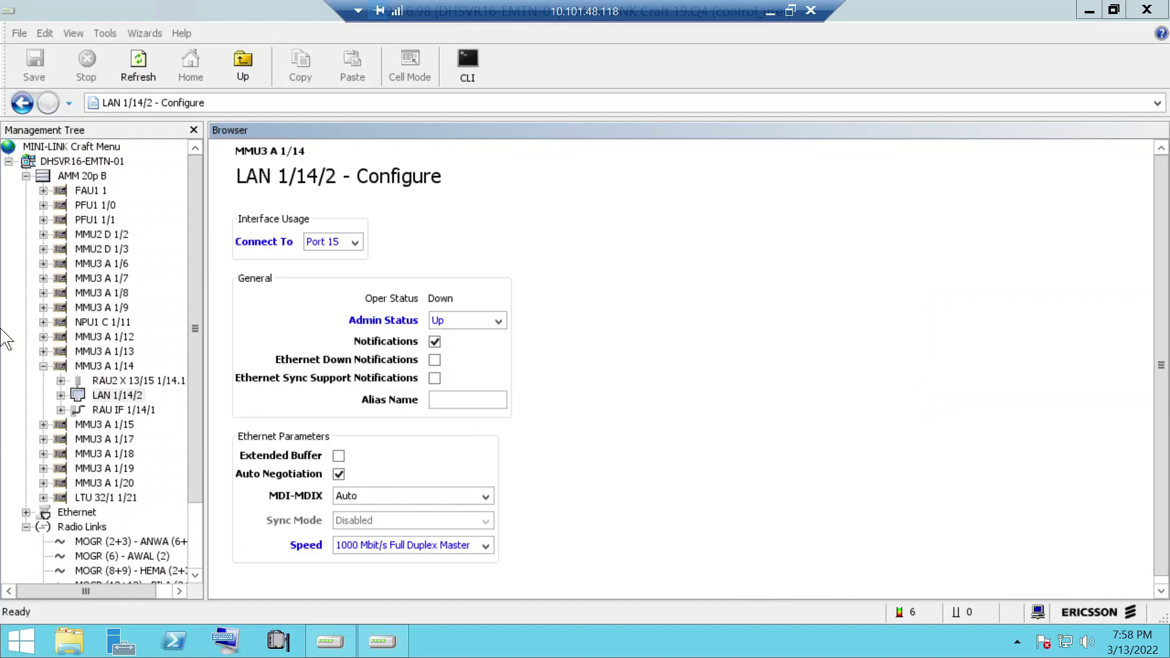
- Collapse MMU3 A 1/14, expand MMU3 A 1/13 and open the general configuration of LAN 1/13/2
{"action": "left_click", "coordinate": [43, 364]}
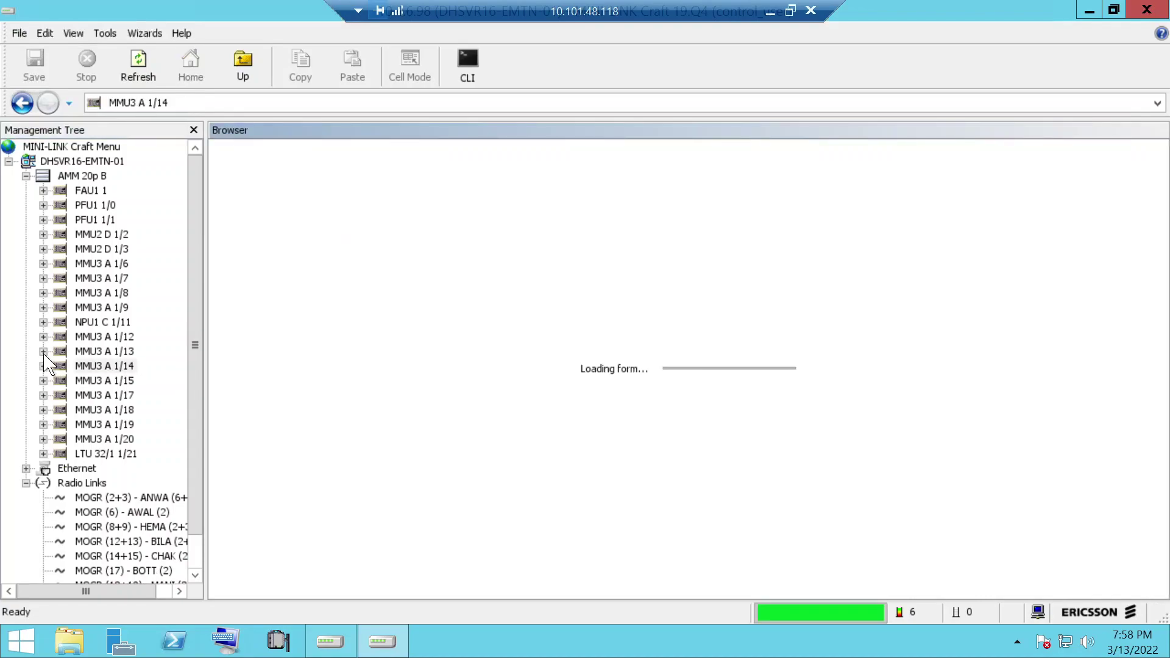
{"action": "left_click", "coordinate": [43, 352]}
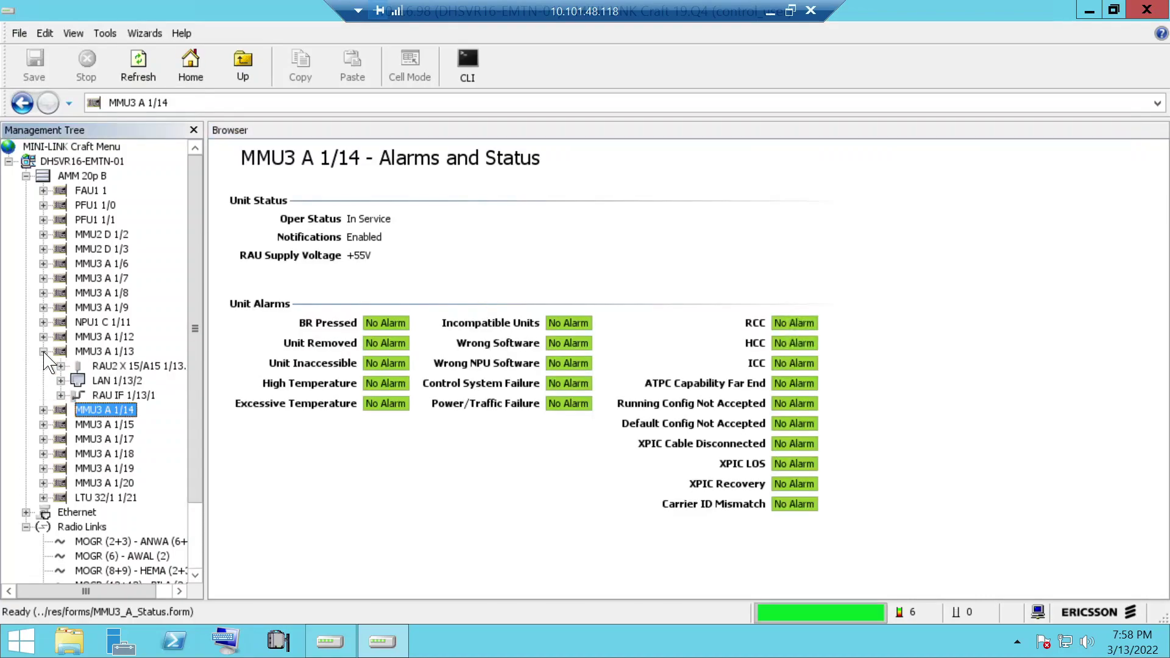
{"action": "left_click", "coordinate": [117, 382]}
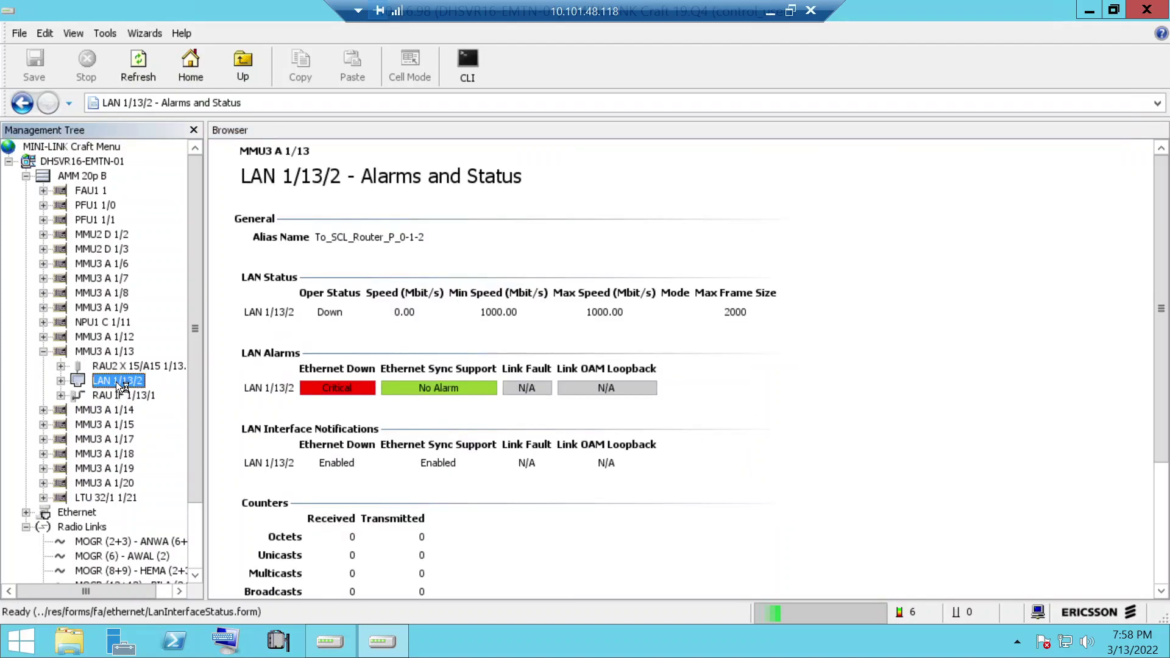
{"action": "right_click", "coordinate": [117, 383]}
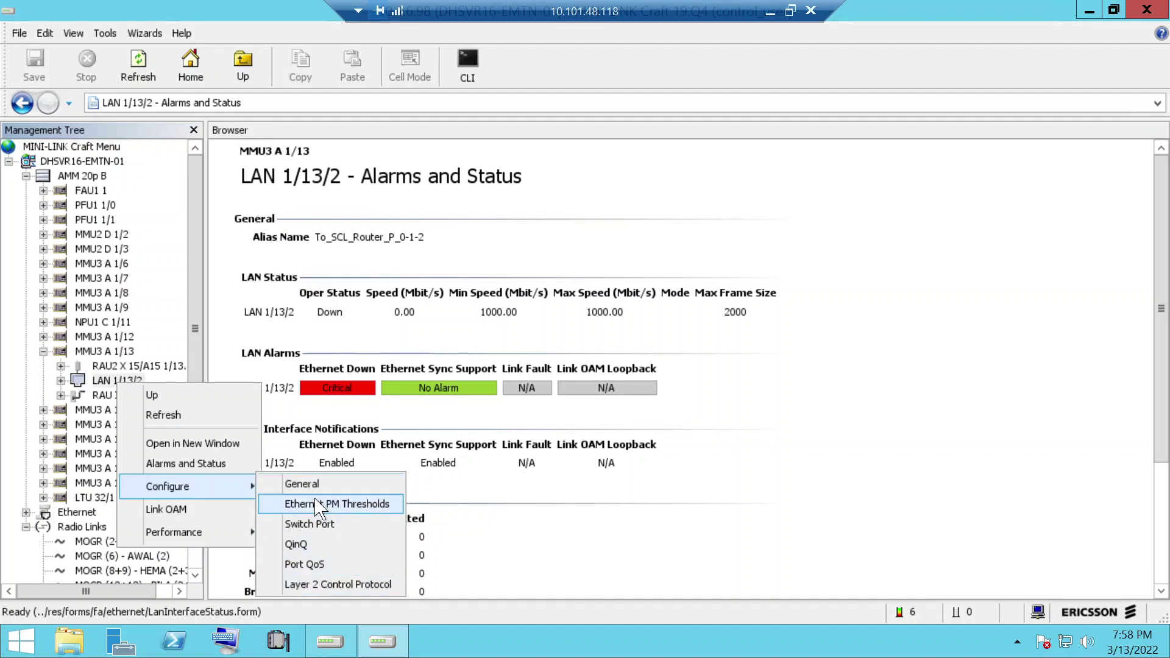
{"action": "left_click", "coordinate": [302, 484]}
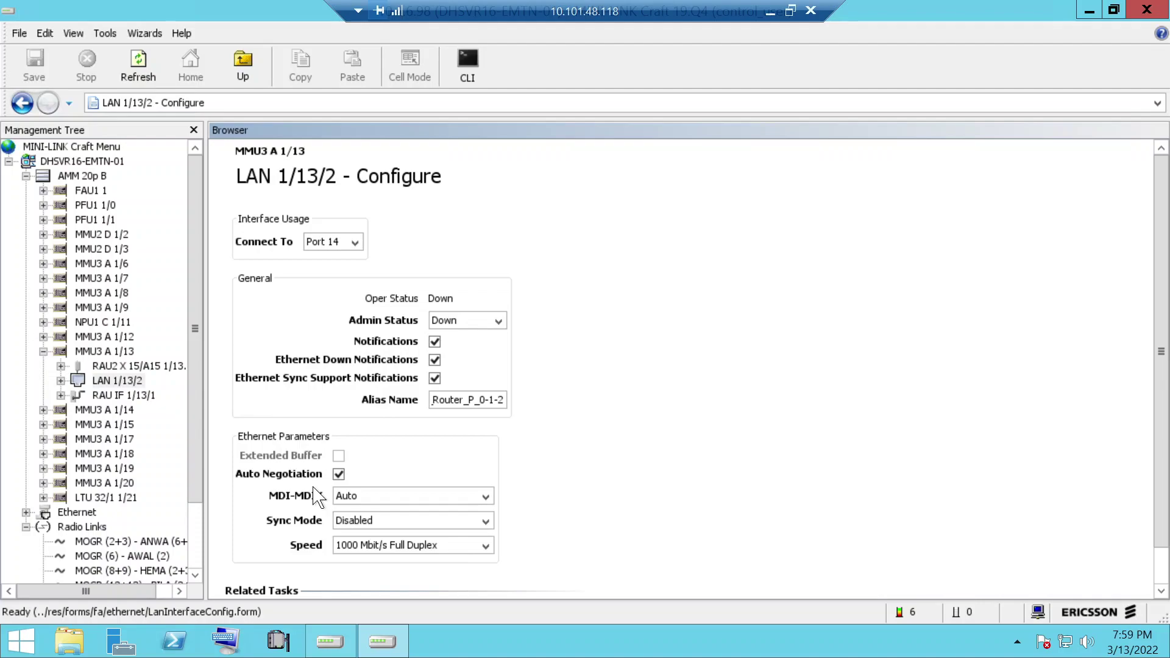
- Expand NPU1 C 1/11 and SFPo 1/11.4, and open the general configuration of LAN 1/11/4
{"action": "left_click", "coordinate": [43, 323]}
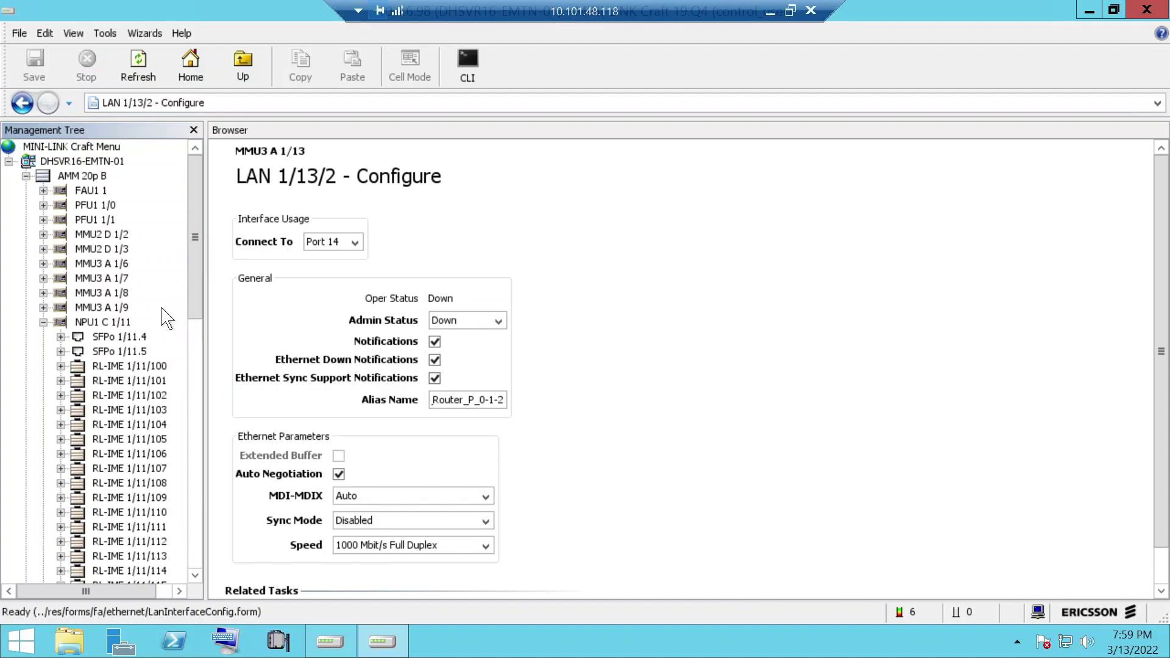
{"action": "left_click", "coordinate": [61, 337]}
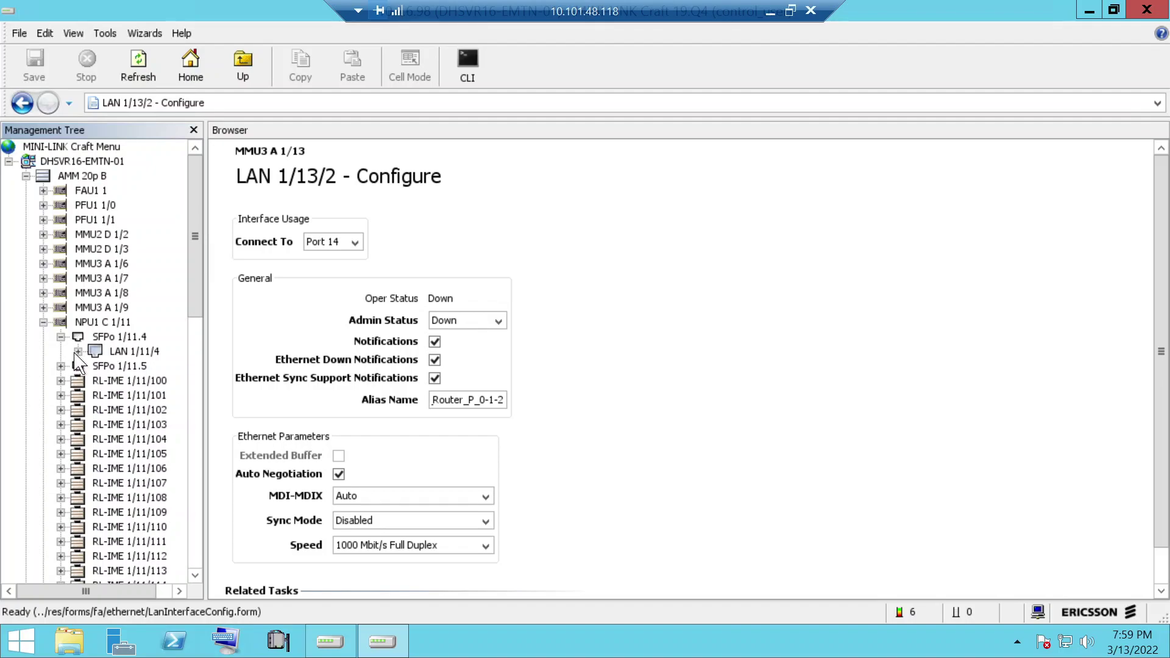
{"action": "left_click", "coordinate": [77, 352]}
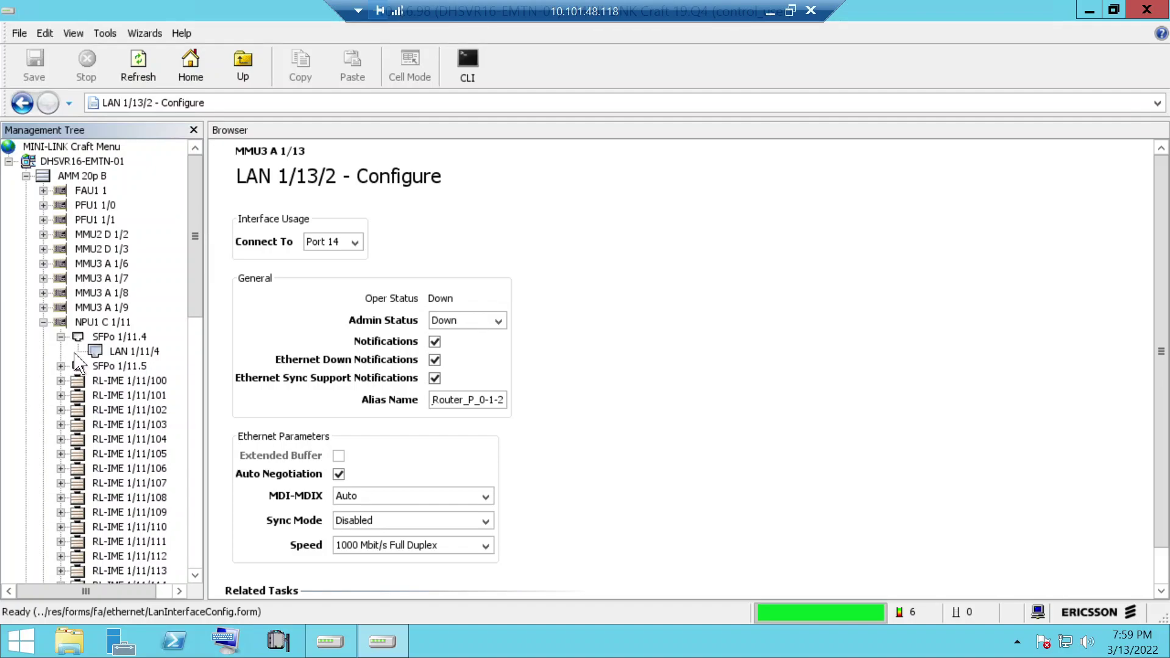
{"action": "left_click", "coordinate": [145, 354]}
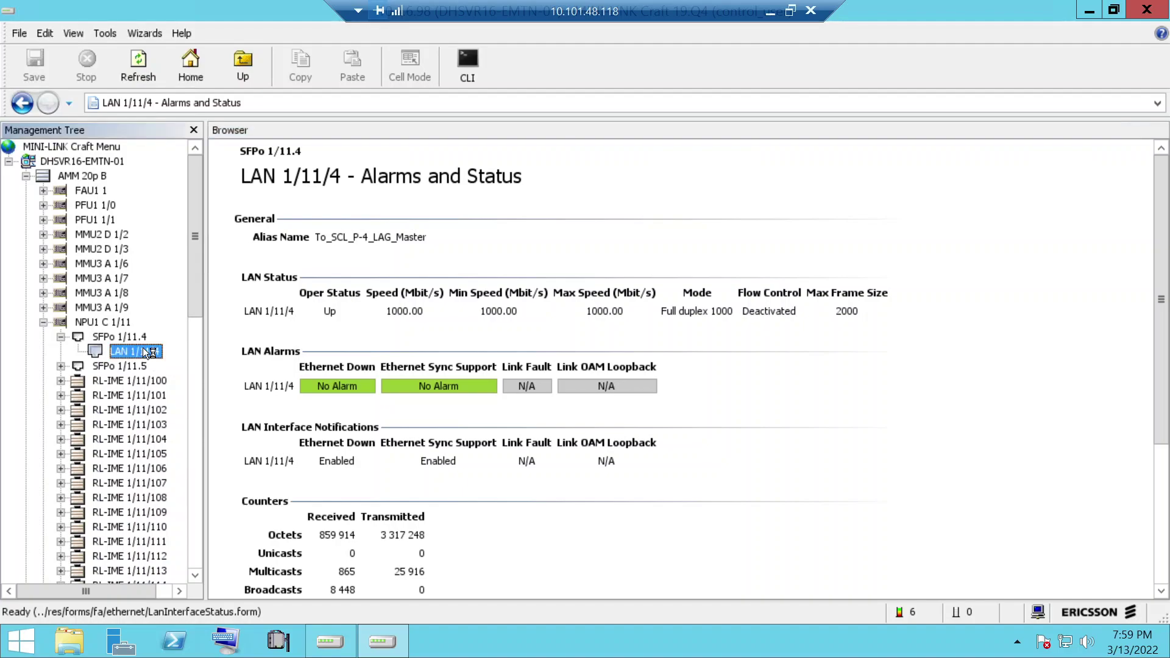
{"action": "right_click", "coordinate": [143, 351]}
{"action": "mouse_move", "coordinate": [201, 457]}
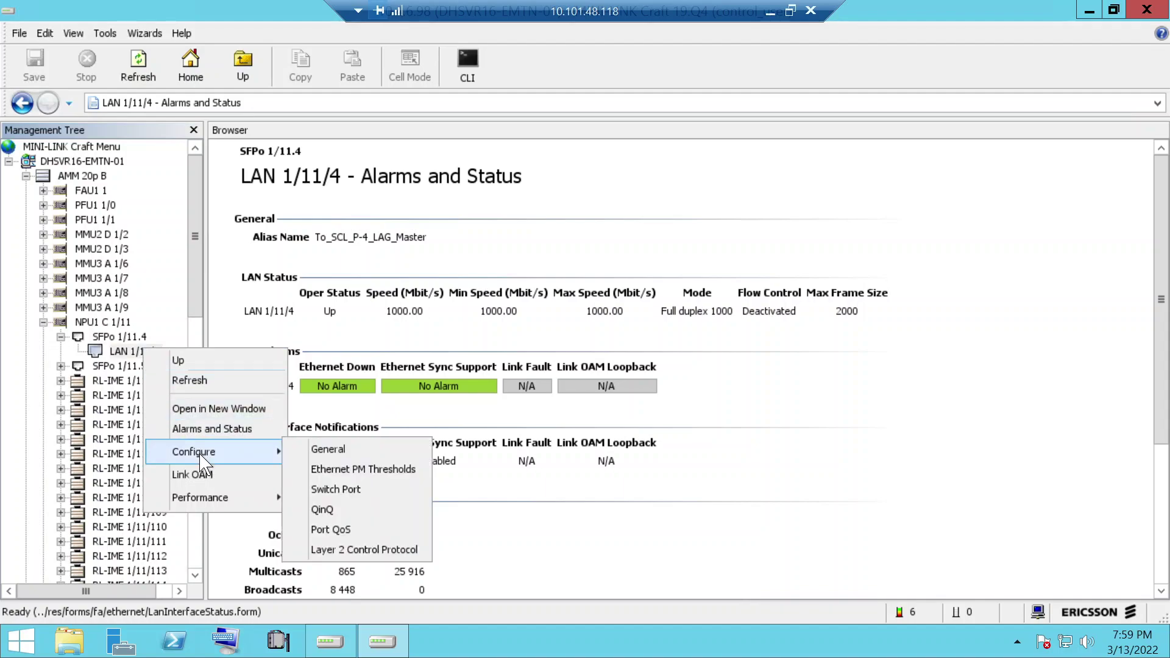
{"action": "left_click", "coordinate": [332, 449]}
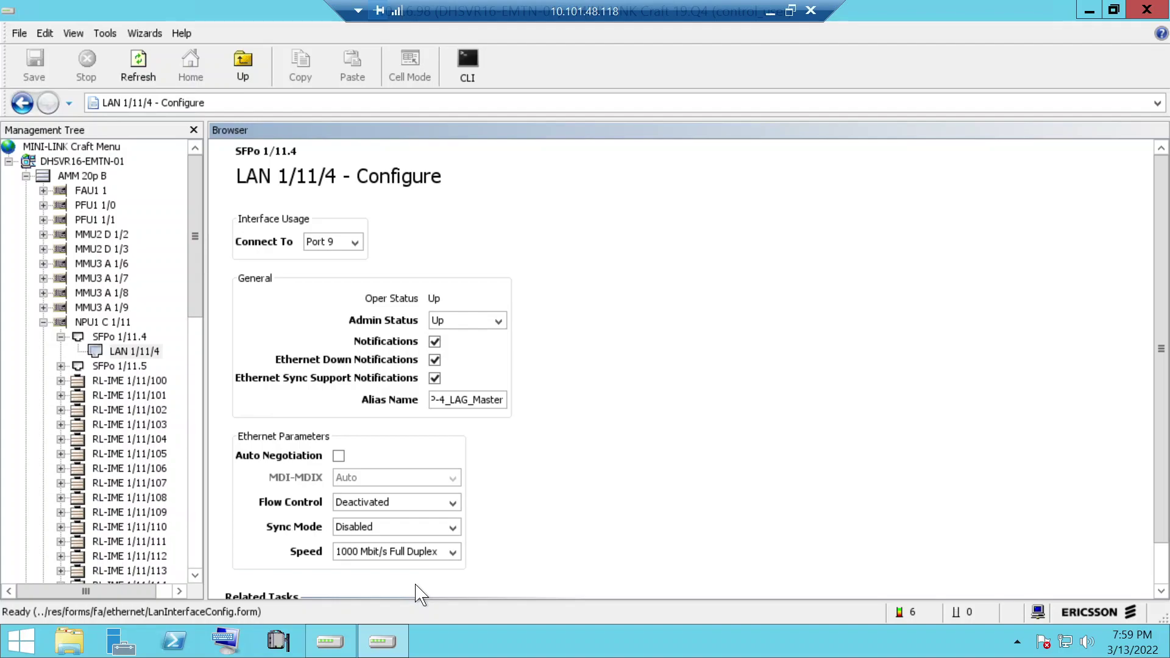
- Collapse NPU1 C 1/11 and AMM 20p B, expand the Ethernet branch and view the Ethernet Switch alarms and status
{"action": "left_click", "coordinate": [43, 322]}
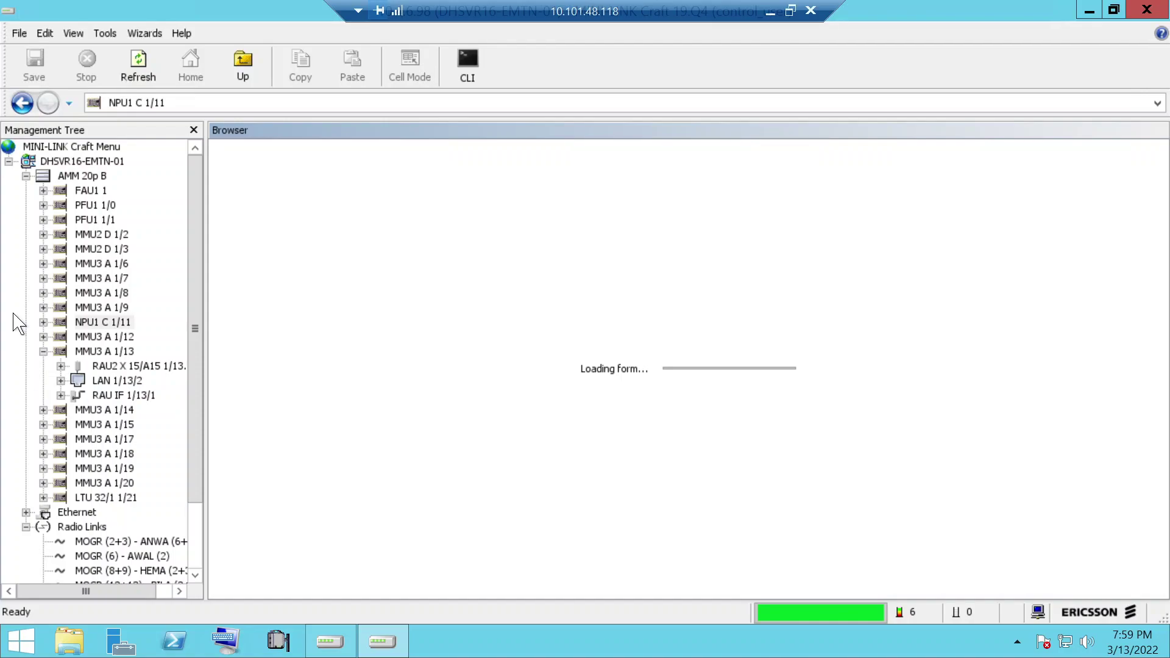
{"action": "left_click", "coordinate": [26, 176]}
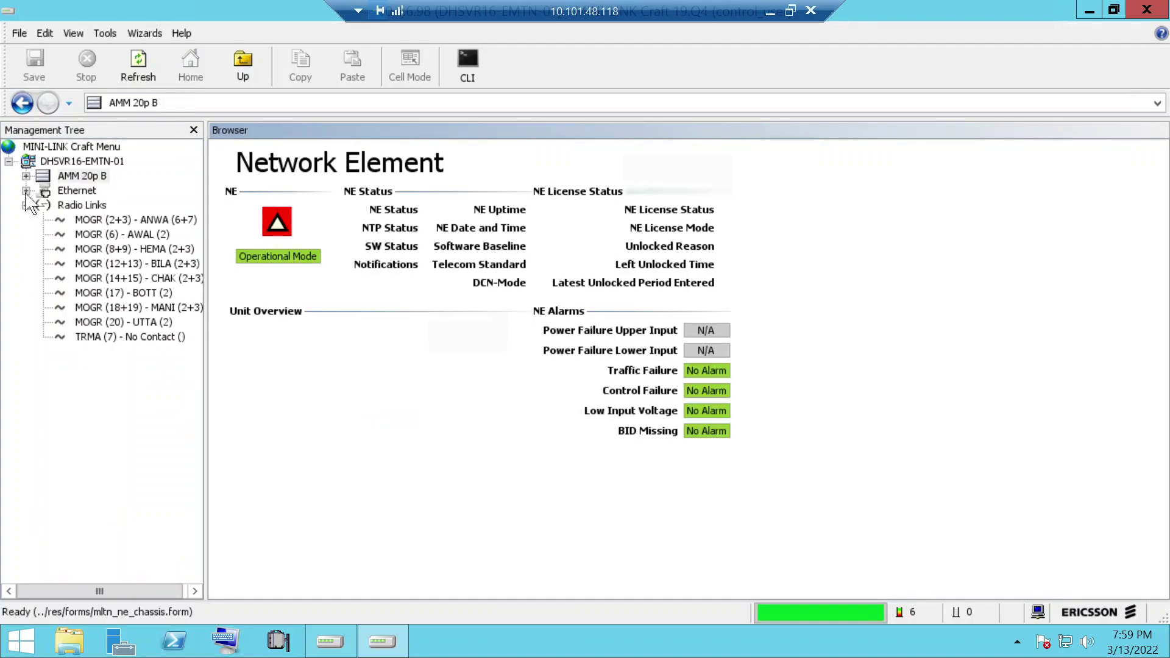
{"action": "left_click", "coordinate": [26, 191]}
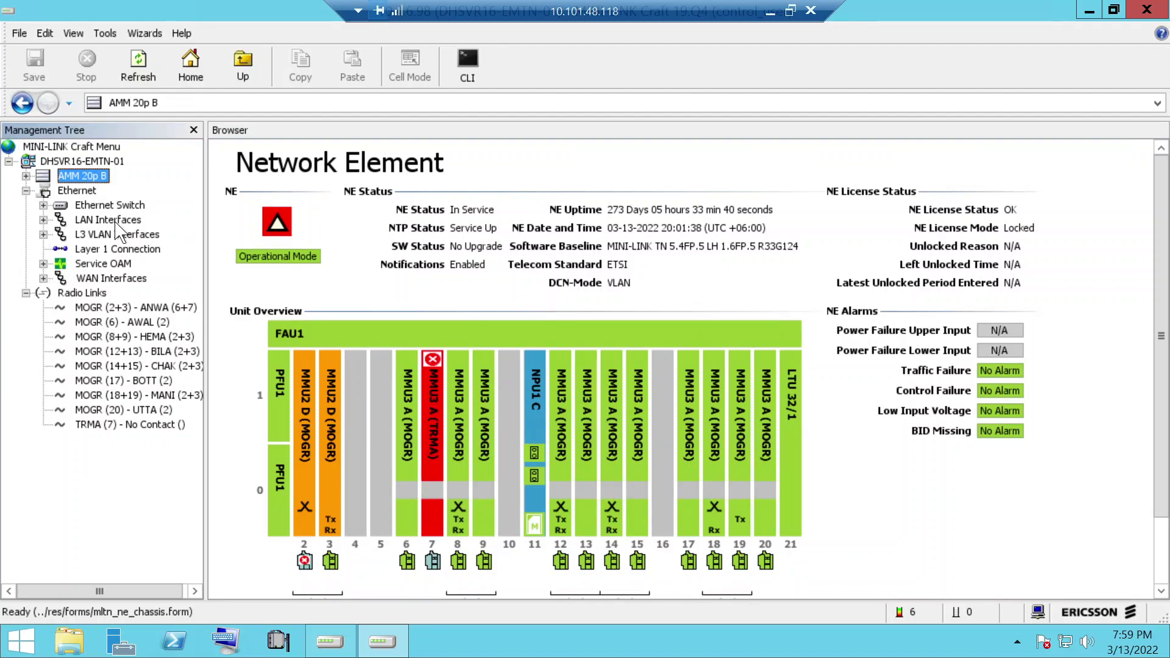
{"action": "left_click", "coordinate": [94, 207]}
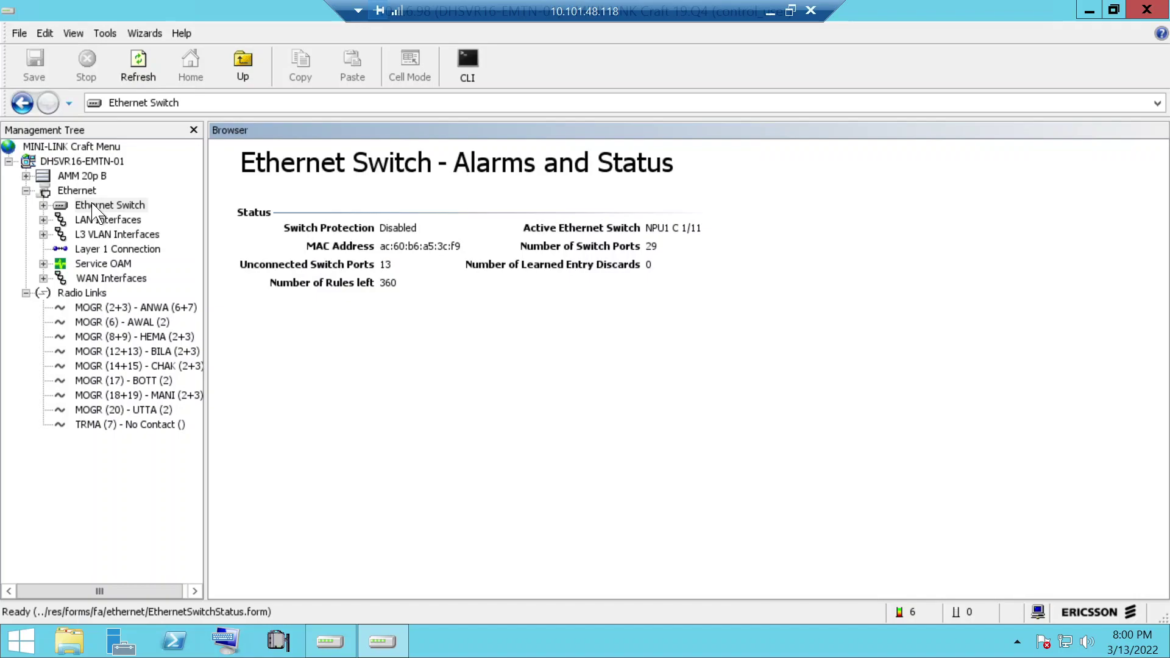
- Open the Loop Alarm configuration of the Ethernet Switch to review its loop detection settings
{"action": "right_click", "coordinate": [93, 206]}
{"action": "mouse_move", "coordinate": [141, 291]}
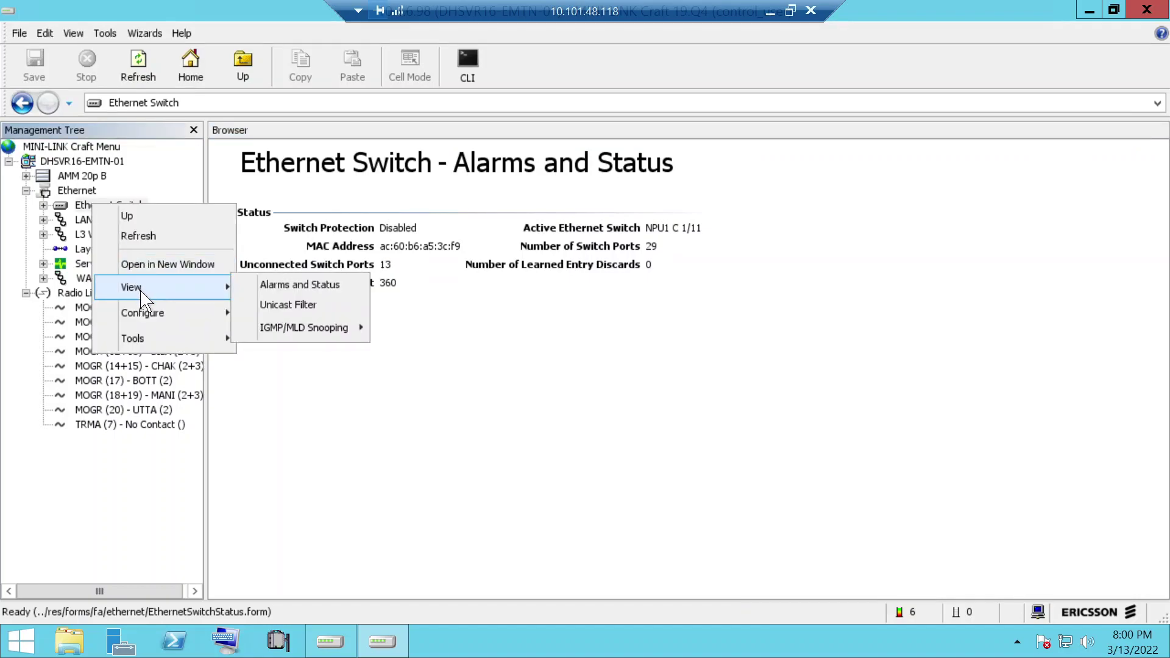
{"action": "mouse_move", "coordinate": [147, 318]}
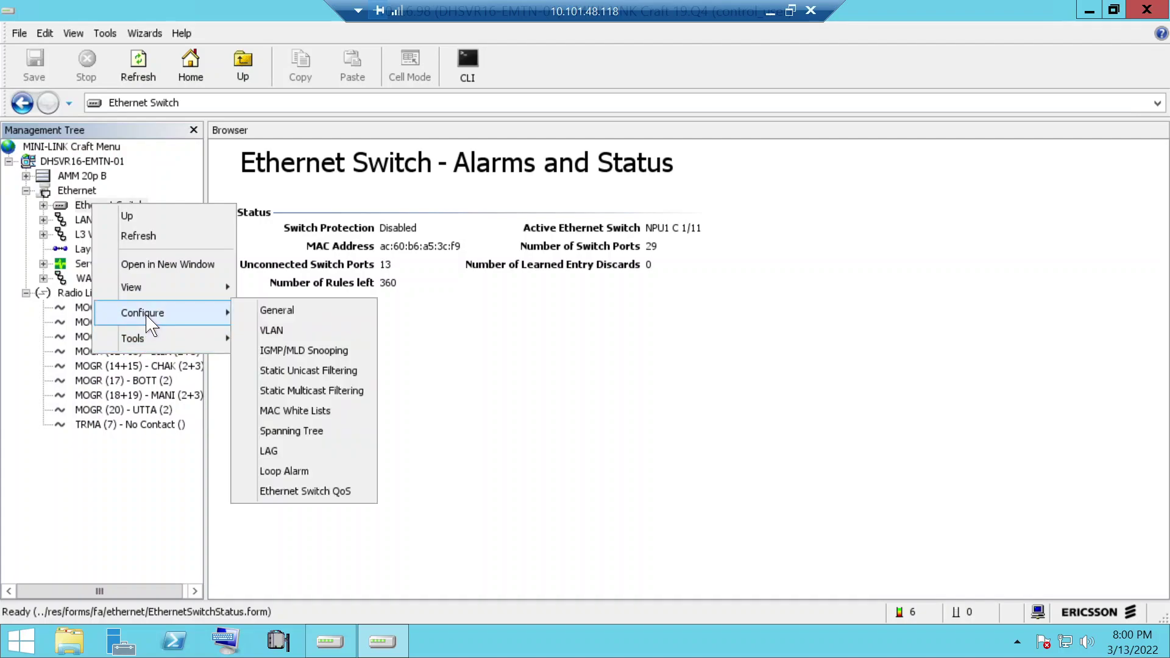
{"action": "mouse_move", "coordinate": [210, 289]}
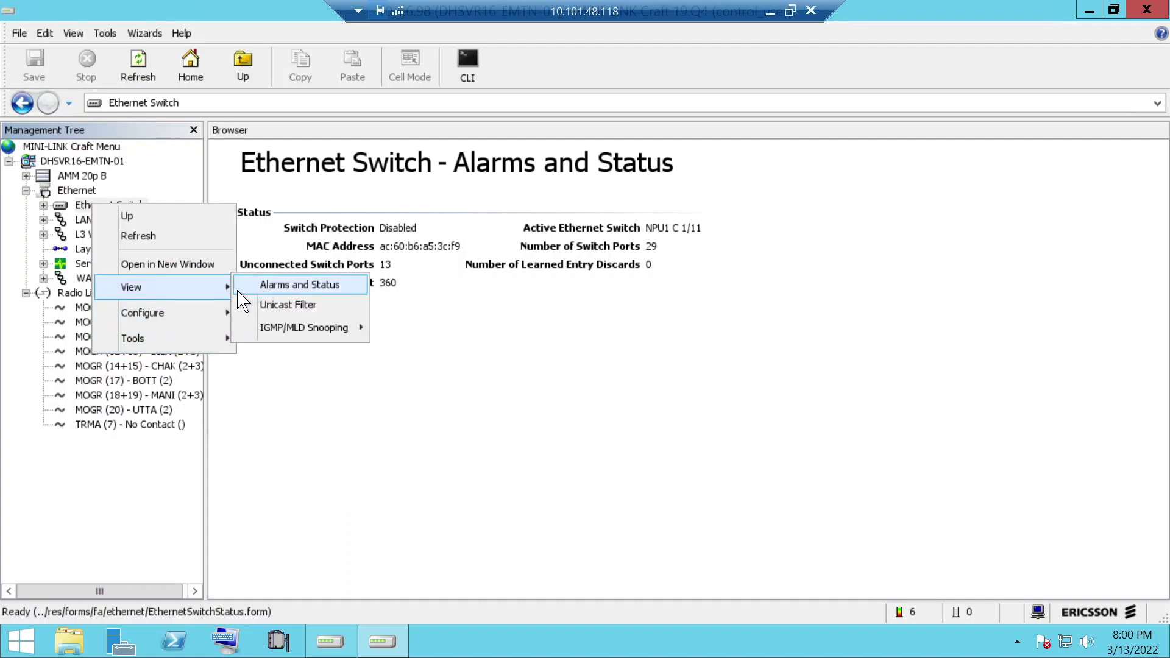
{"action": "mouse_move", "coordinate": [237, 317]}
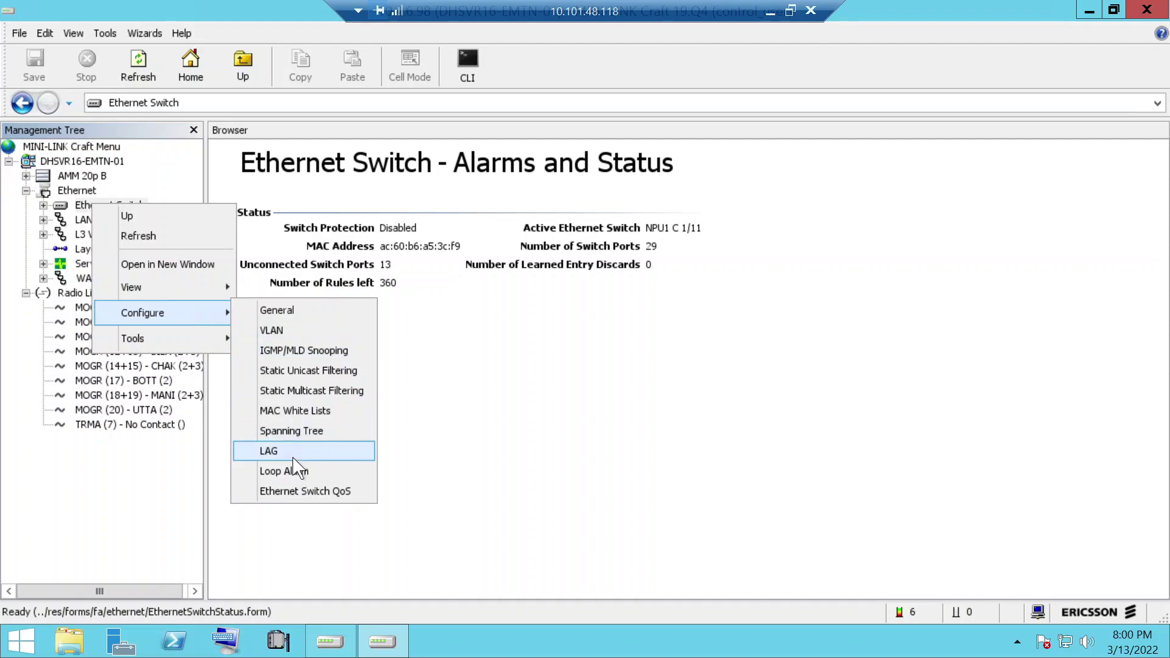
{"action": "left_click", "coordinate": [296, 473]}
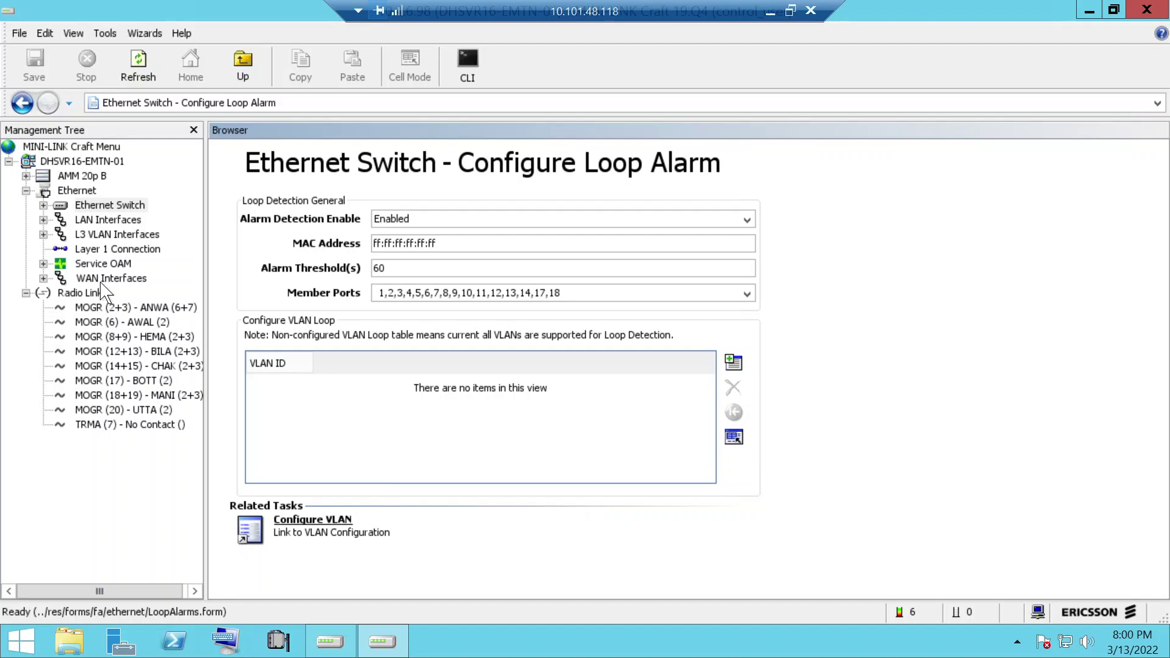
- Return to the alarms and status of the Ethernet Switch
{"action": "left_click", "coordinate": [98, 207]}
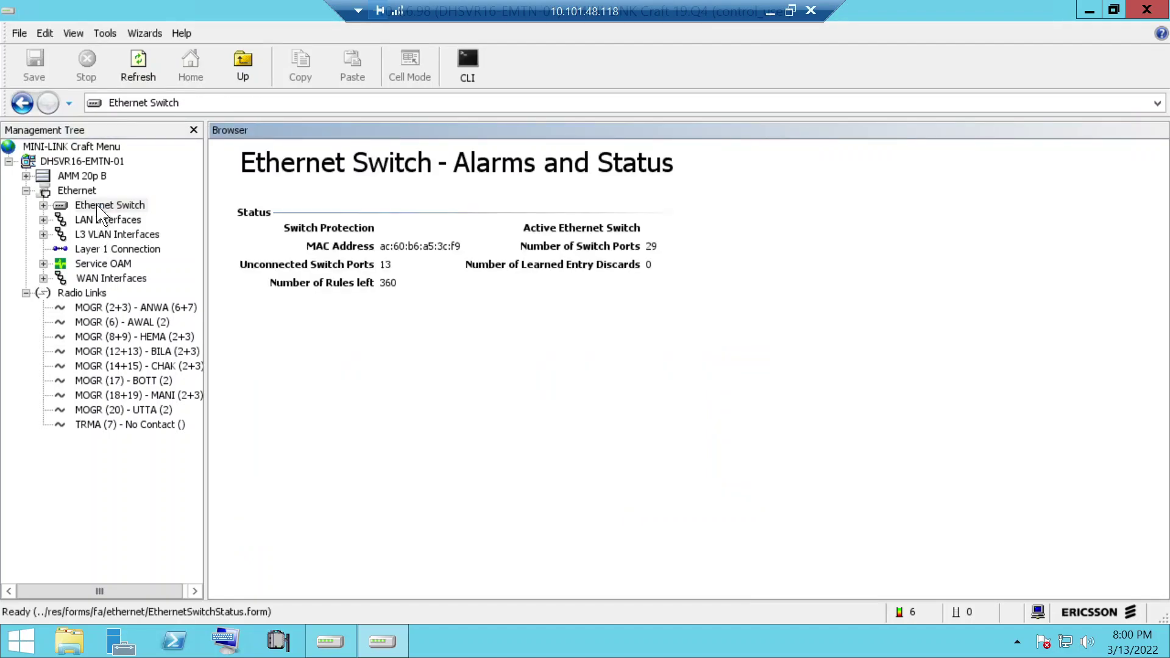
{"action": "right_click", "coordinate": [97, 204]}
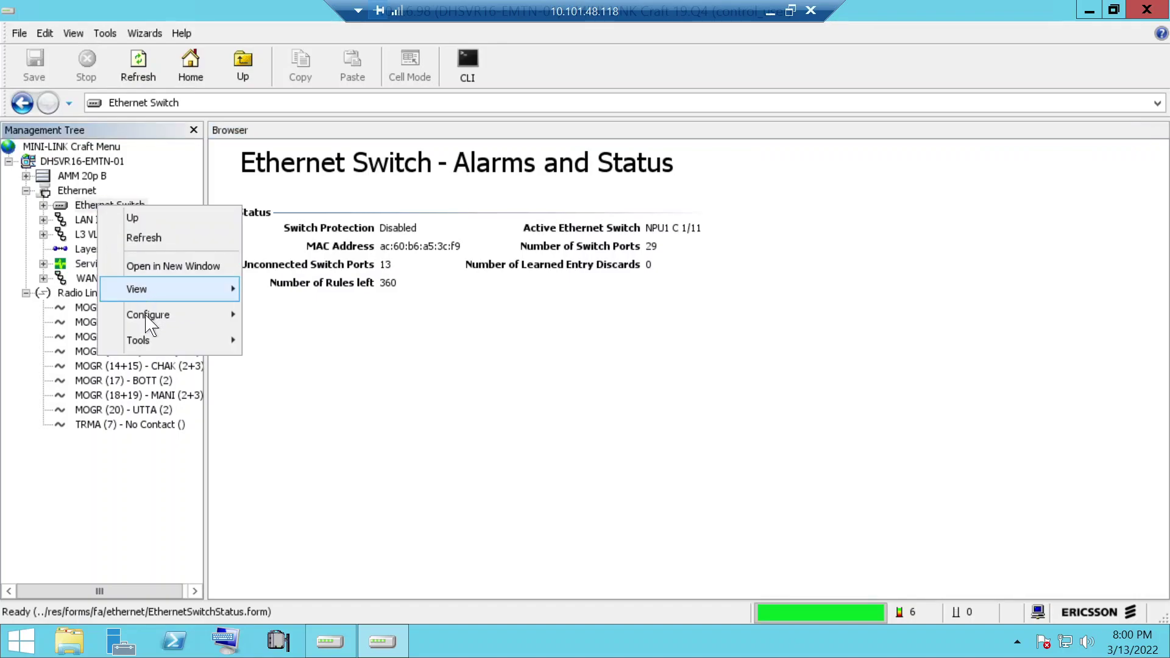
{"action": "mouse_move", "coordinate": [151, 337]}
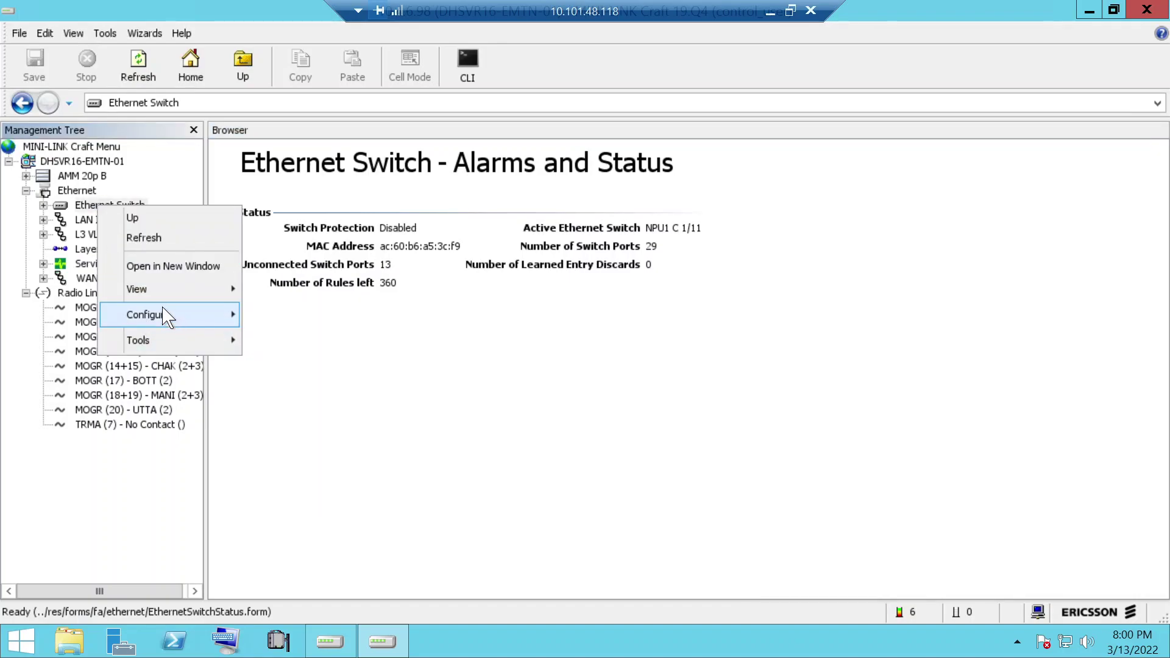
{"action": "left_click", "coordinate": [28, 357]}
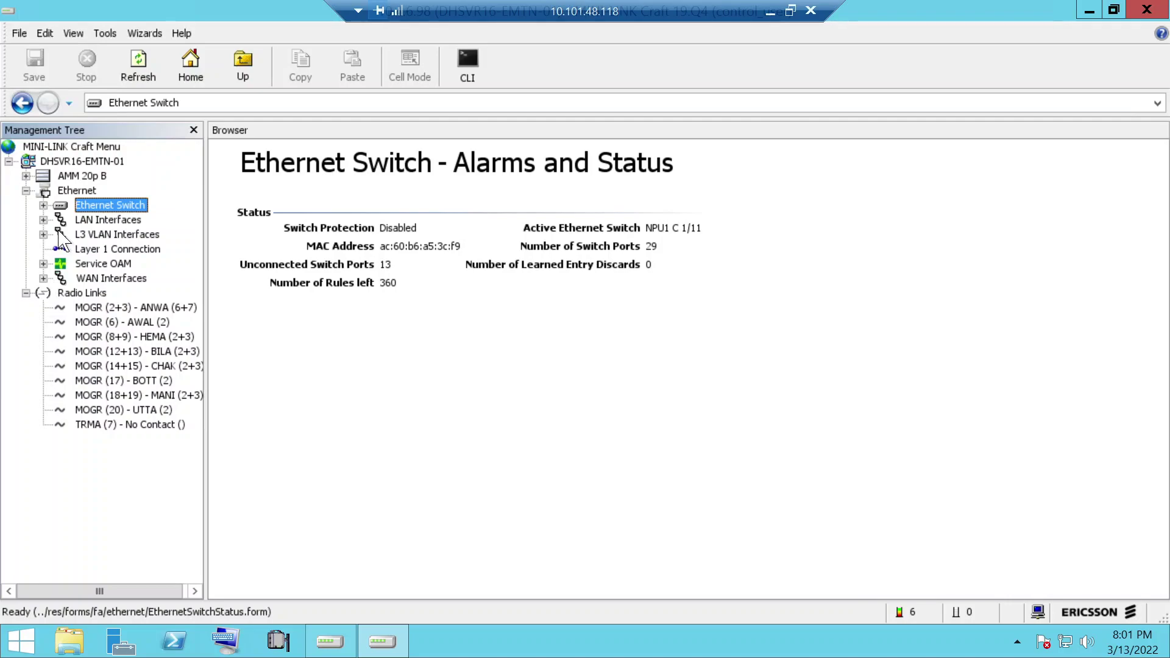
- Open the configuration of Switch Port 1 under the Ethernet Switch and review the available Port Role options without changing the role
{"action": "left_click", "coordinate": [43, 205]}
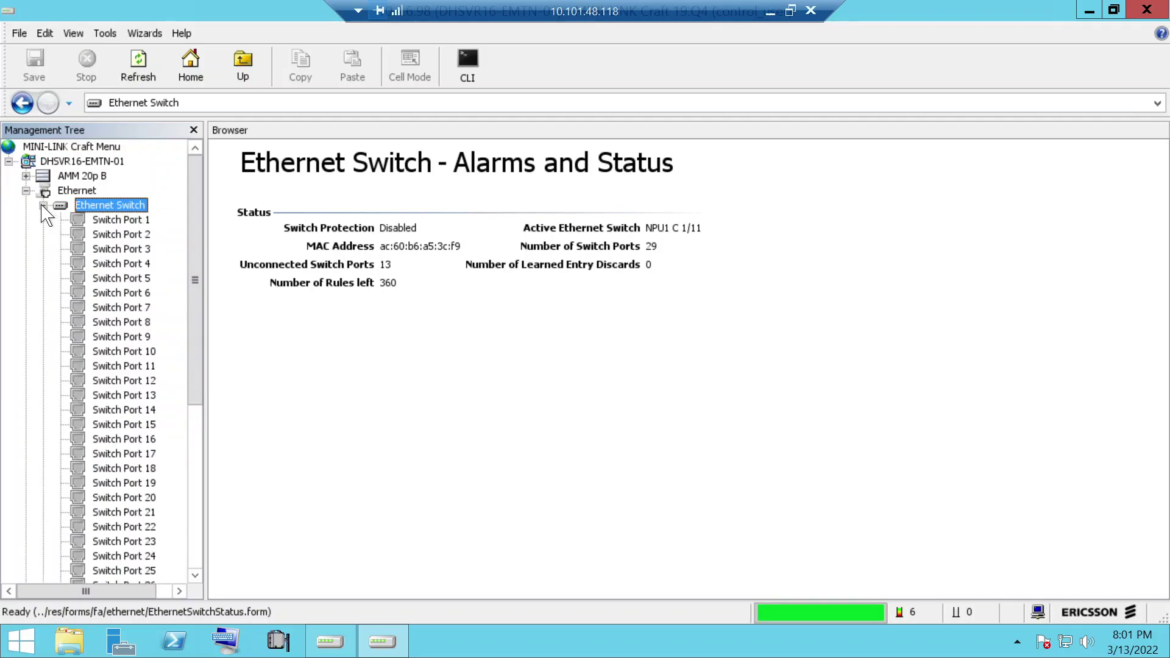
{"action": "left_click", "coordinate": [122, 222]}
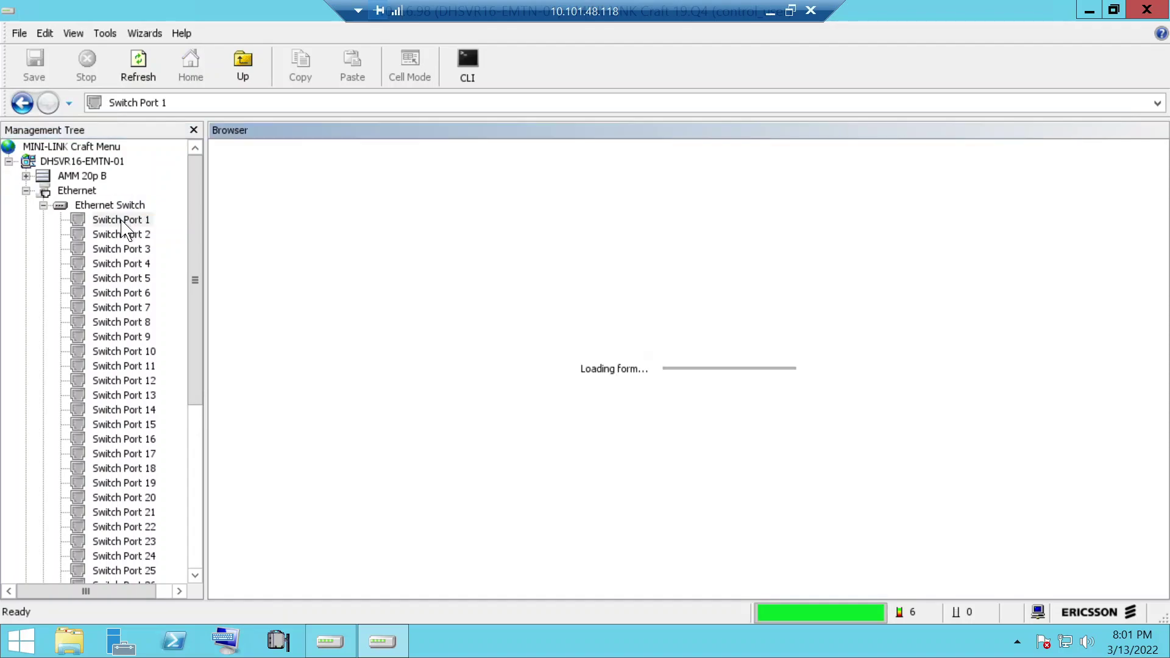
{"action": "right_click", "coordinate": [122, 222]}
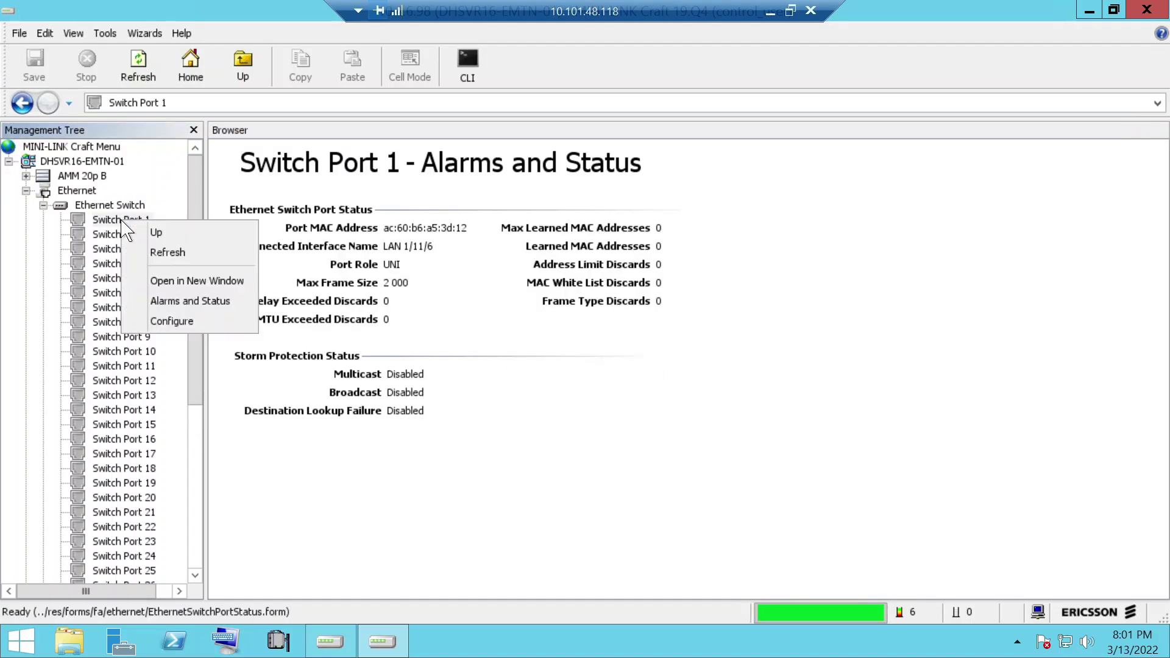
{"action": "left_click", "coordinate": [176, 321]}
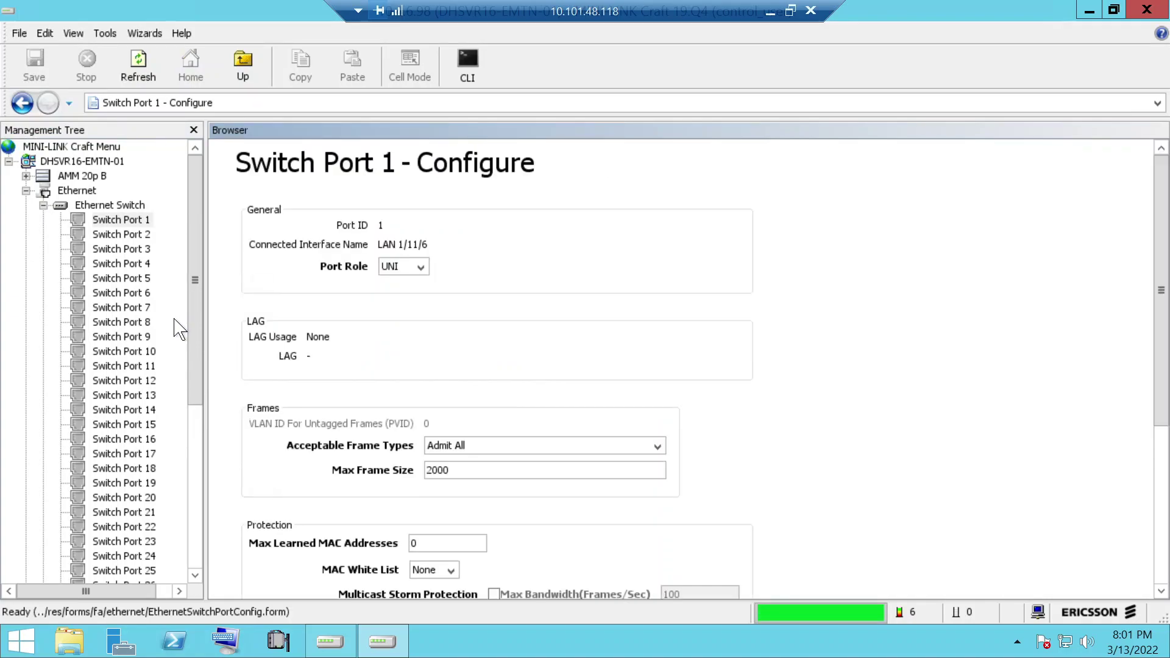
{"action": "left_click", "coordinate": [421, 268]}
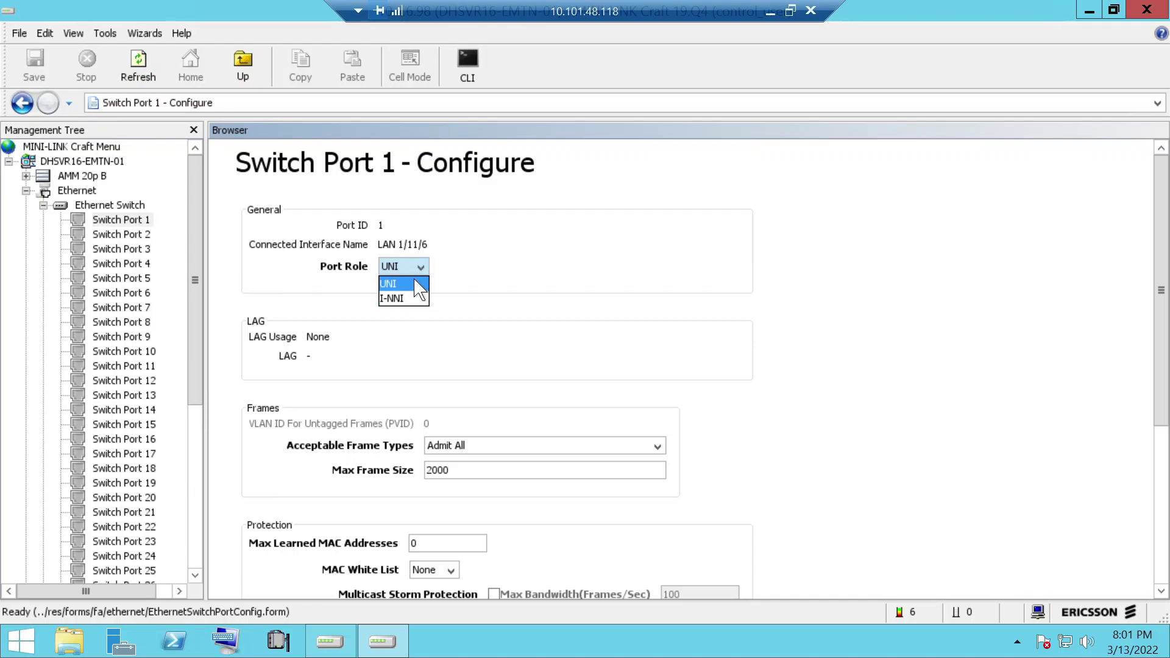
{"action": "left_click", "coordinate": [525, 253]}
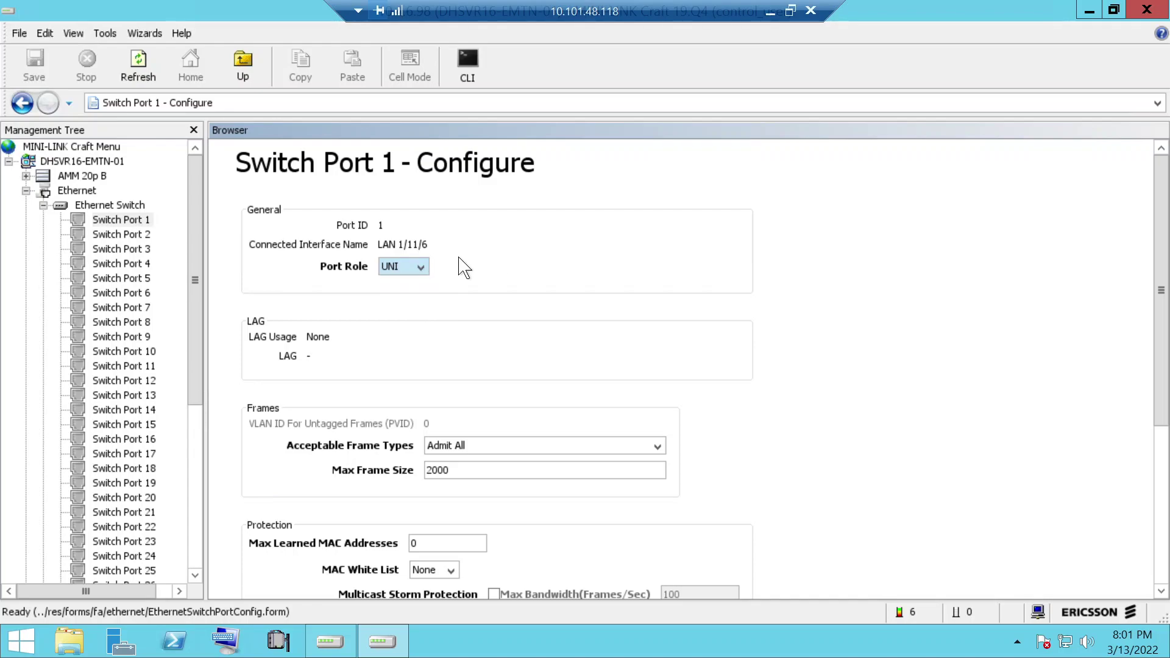
- Check the list of WAN interfaces in the Ethernet branch, then return to the DHSVR16-EMTN-01 network element overview
{"action": "left_click", "coordinate": [44, 206]}
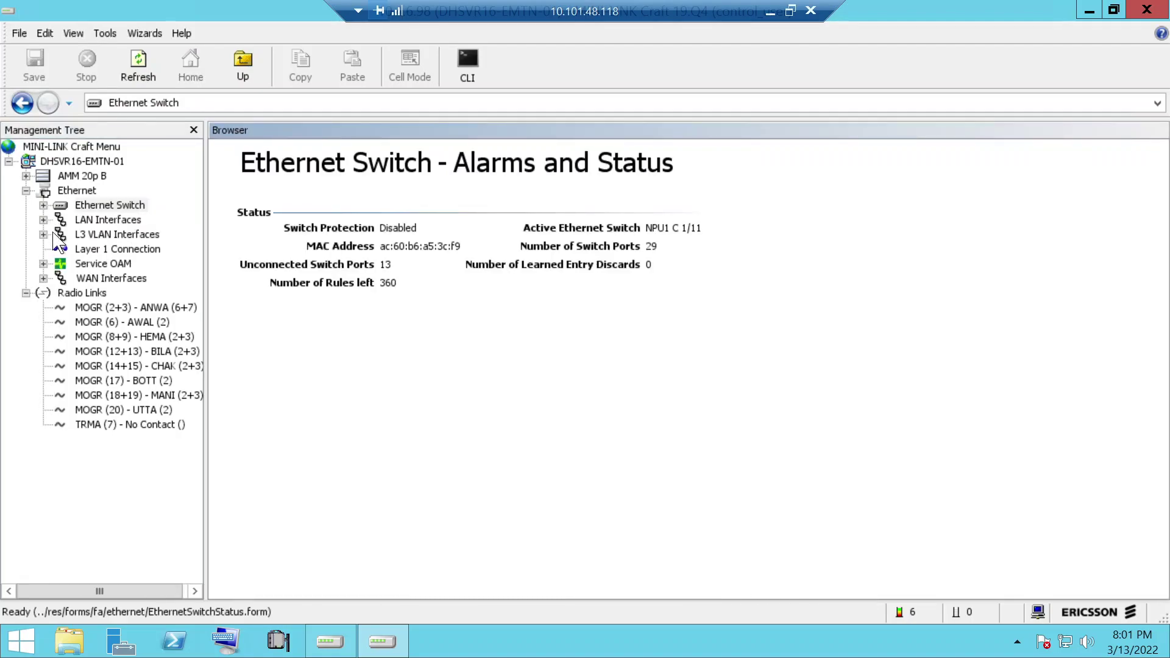
{"action": "left_click", "coordinate": [44, 279]}
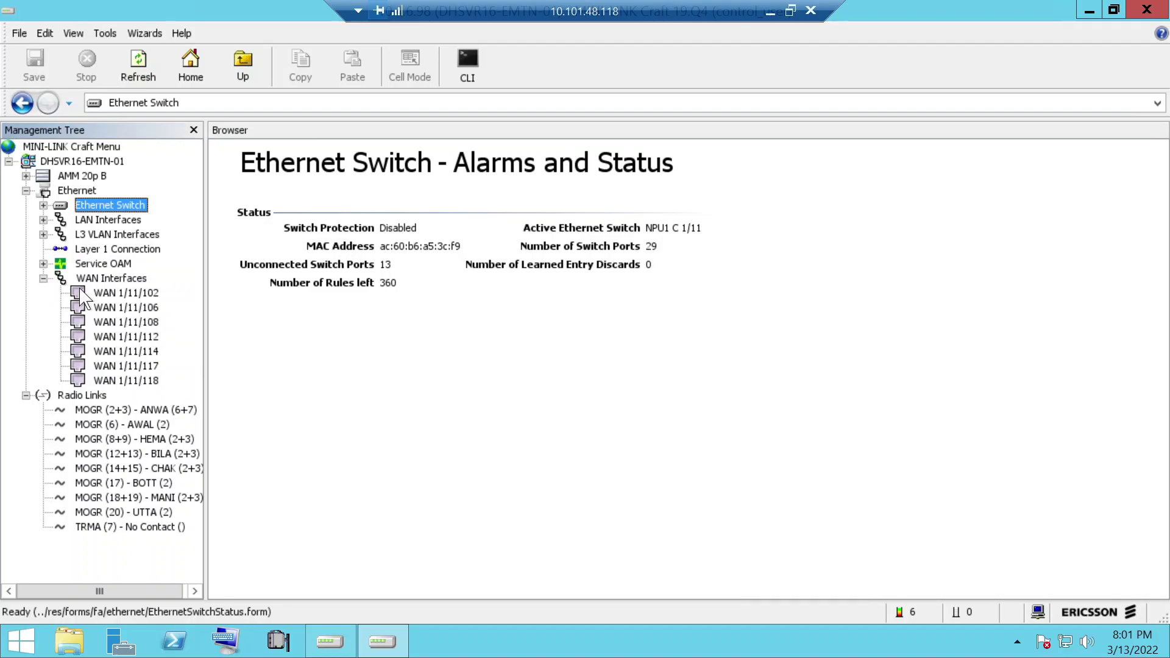
{"action": "left_click", "coordinate": [43, 278]}
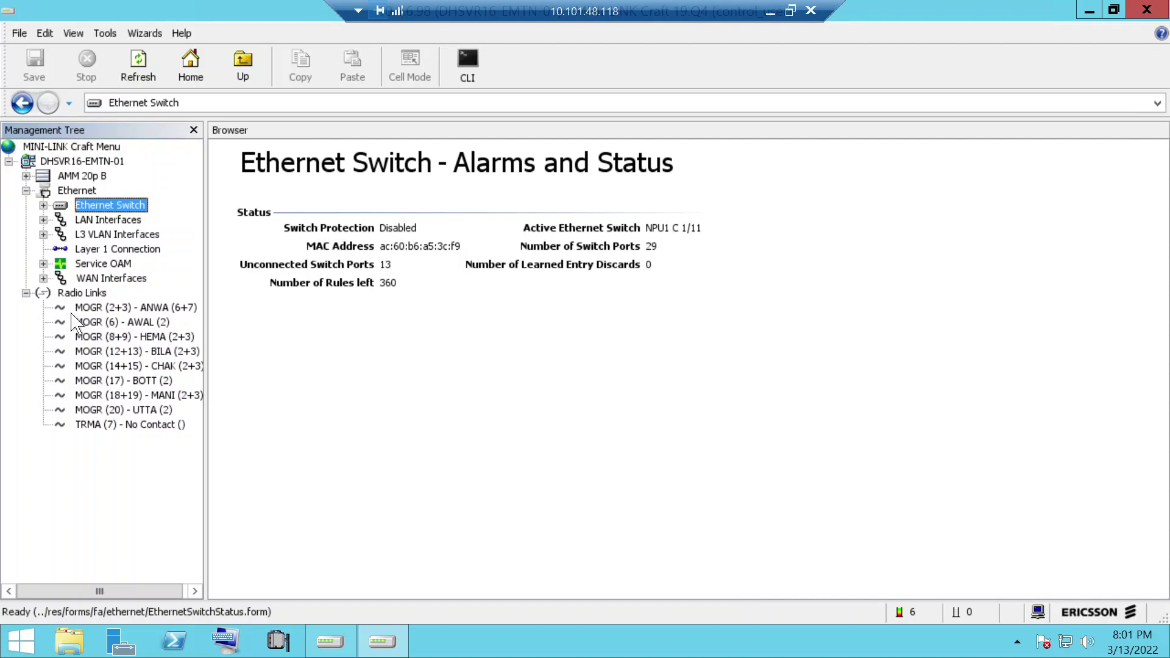
{"action": "left_click", "coordinate": [67, 162]}
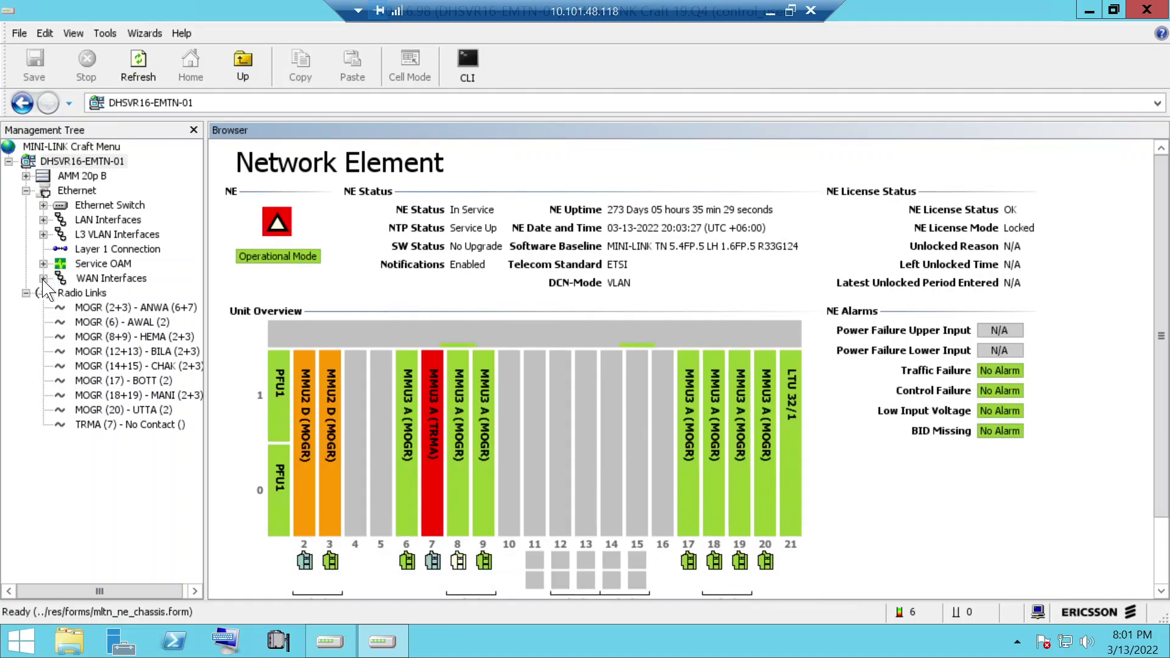
- Open the LAG configuration of the Ethernet Switch
{"action": "left_click", "coordinate": [113, 206]}
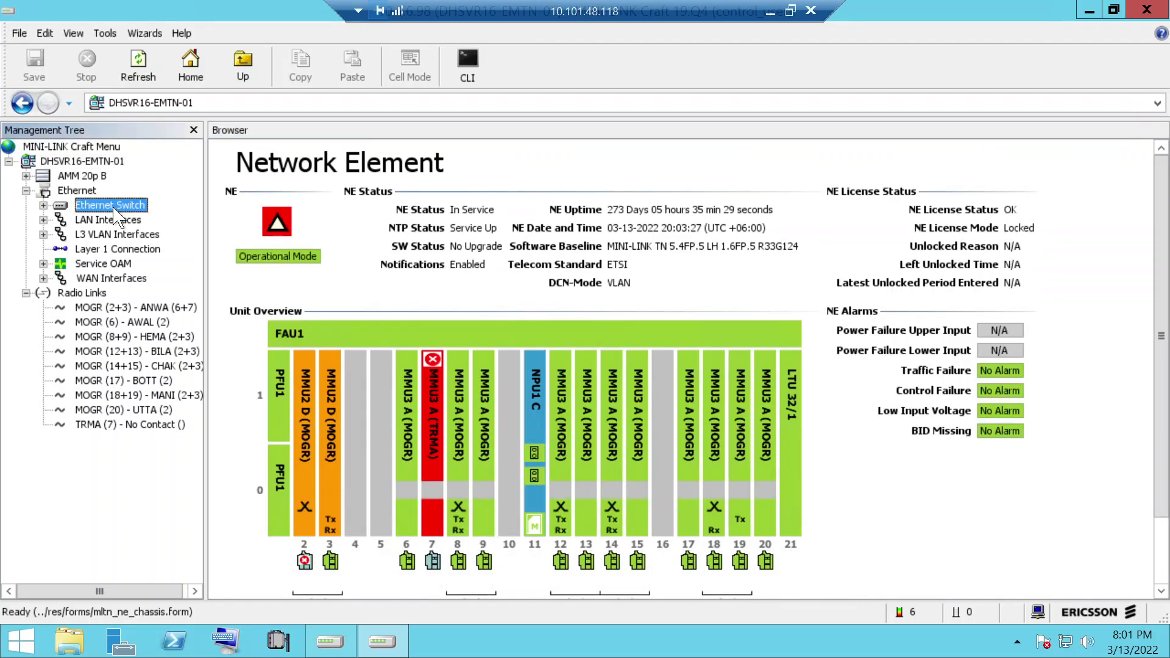
{"action": "right_click", "coordinate": [112, 206]}
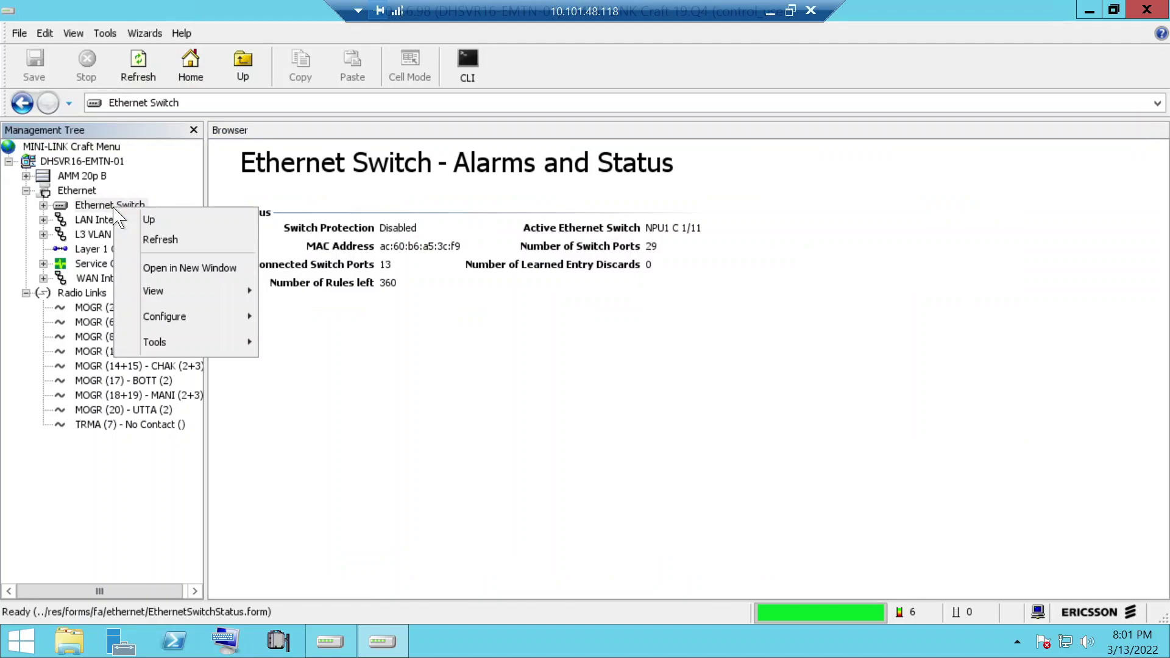
{"action": "mouse_move", "coordinate": [172, 296]}
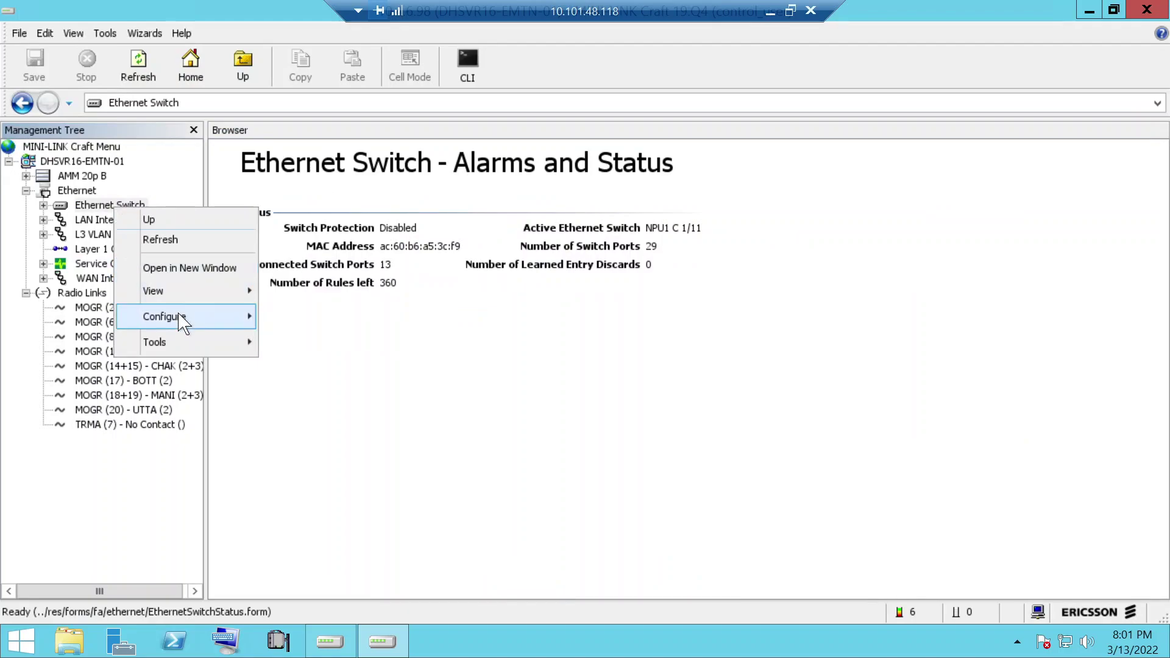
{"action": "mouse_move", "coordinate": [179, 315]}
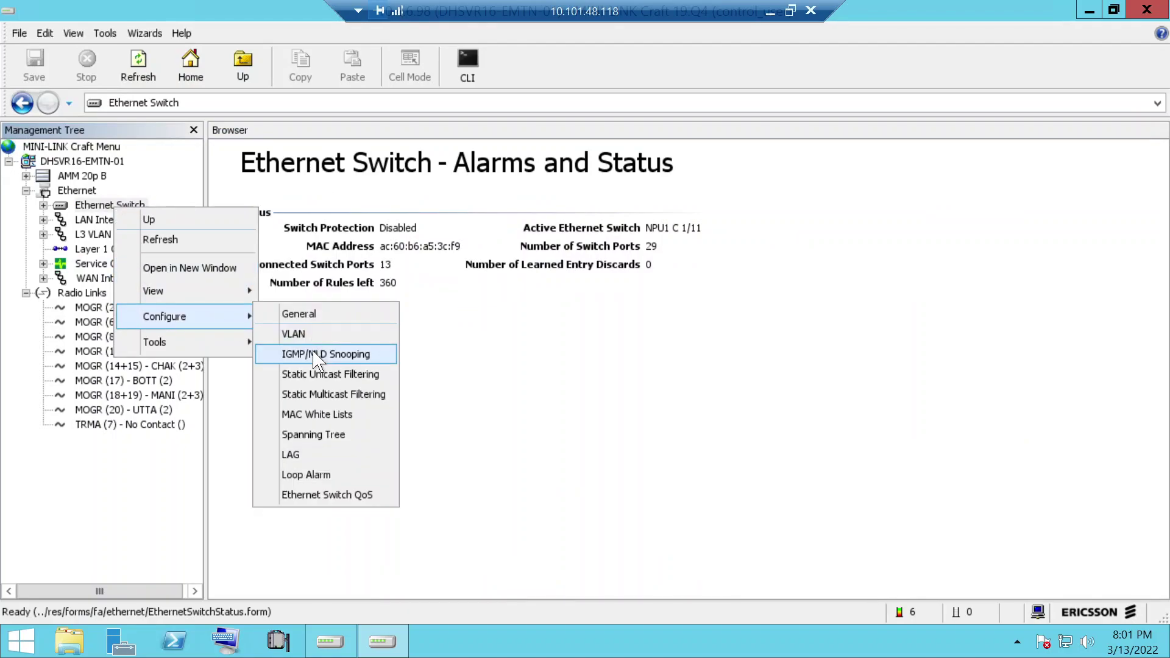
{"action": "left_click", "coordinate": [318, 457]}
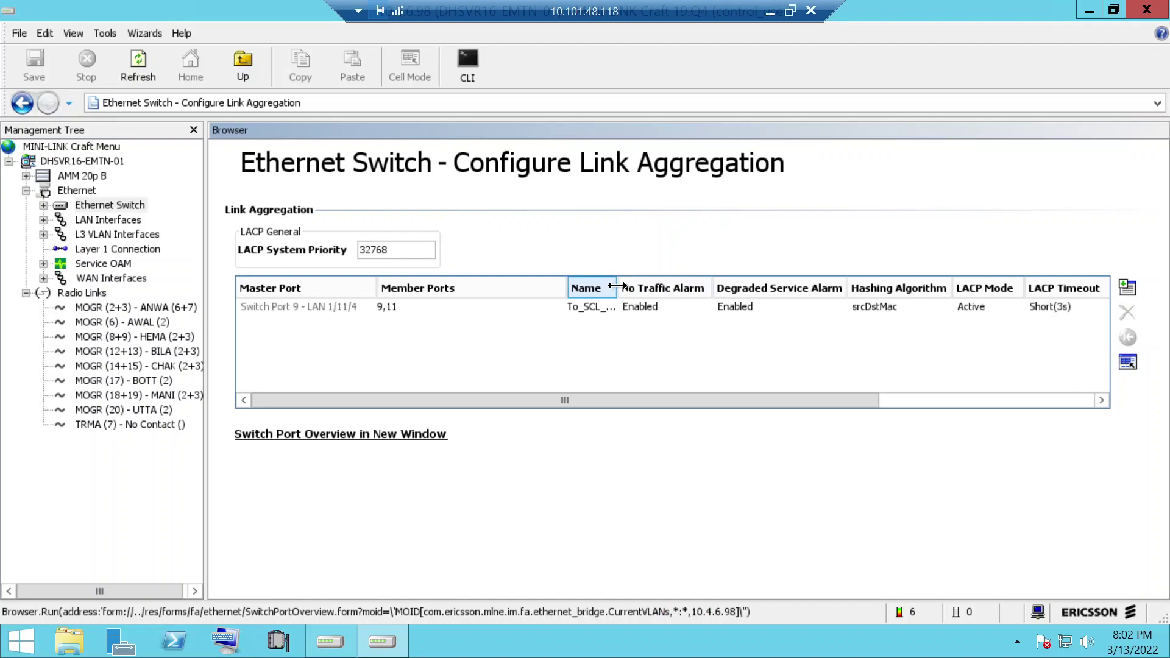
- Widen the Name column of the link aggregation table and review the LAG's member ports, alarm, hashing and LACP settings
{"action": "left_click_drag", "start_coordinate": [617, 286], "coordinate": [679, 298]}
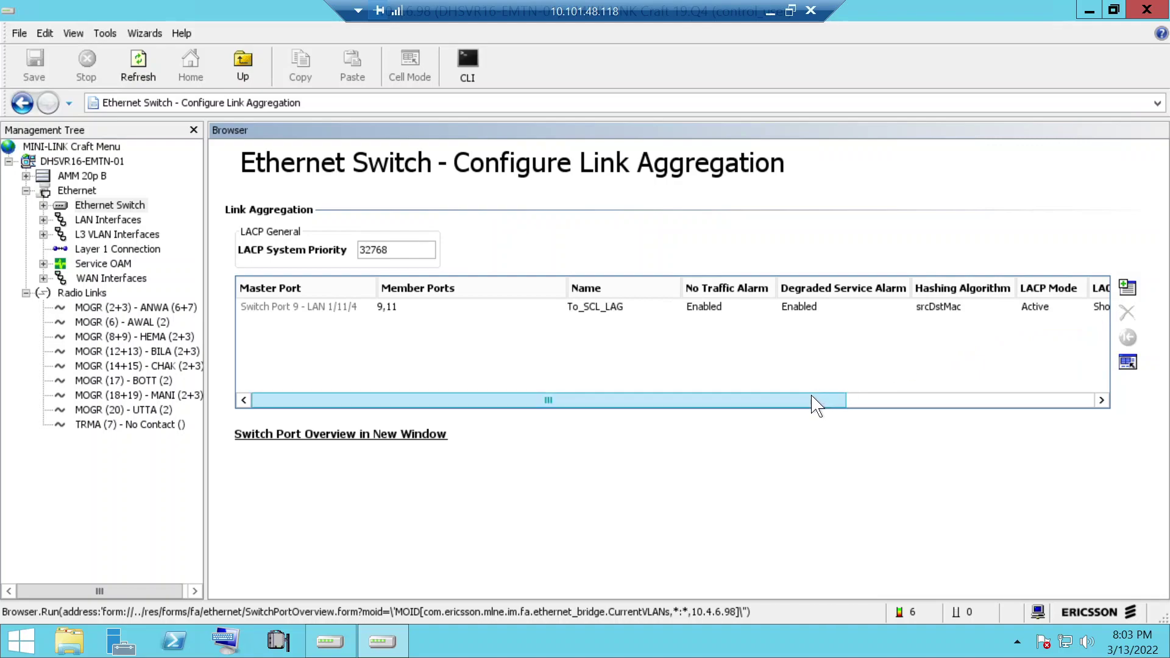
{"action": "left_click_drag", "start_coordinate": [816, 405], "coordinate": [977, 417]}
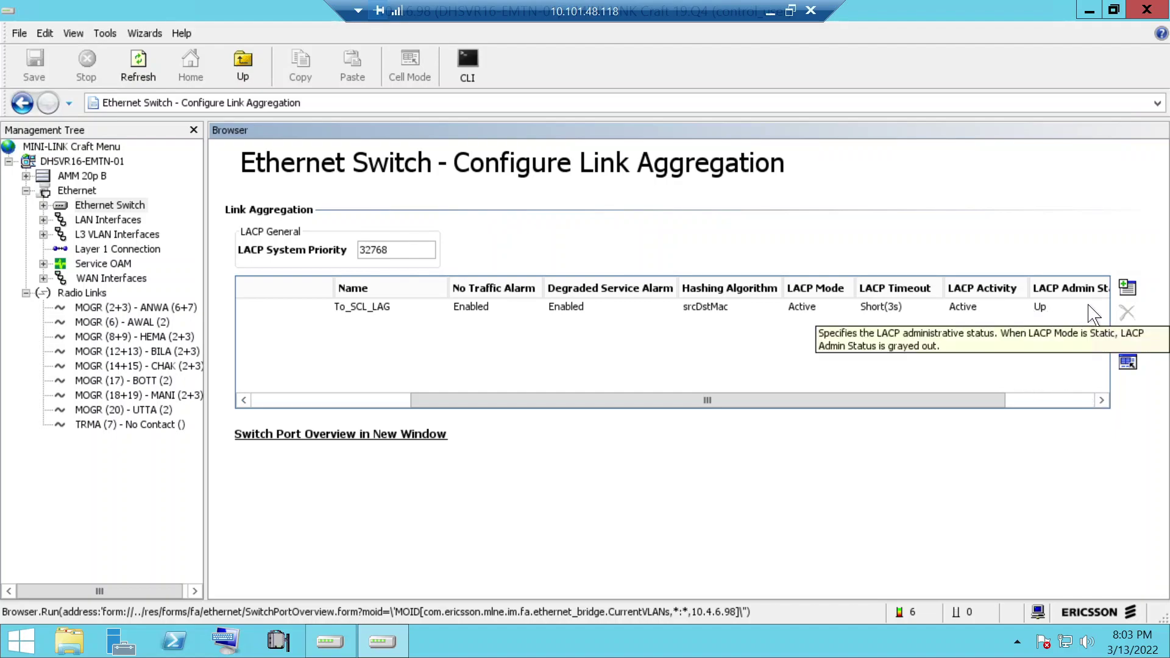
{"action": "left_click_drag", "start_coordinate": [972, 405], "coordinate": [575, 449]}
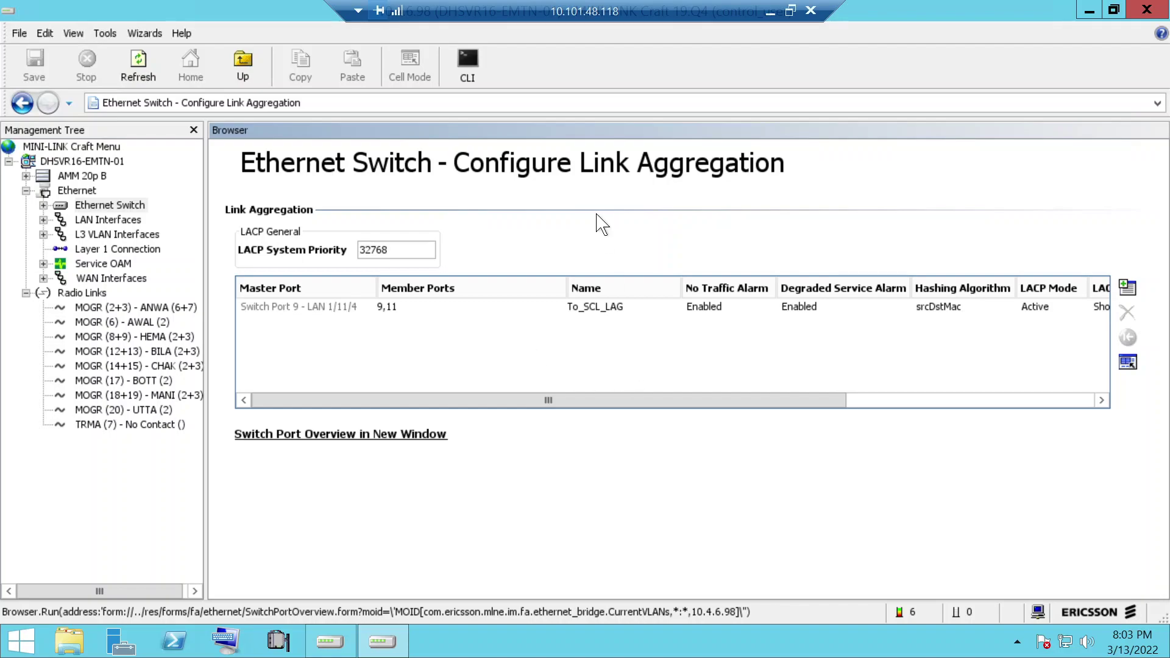
{"action": "left_click", "coordinate": [374, 306]}
- Open the VLAN configuration of the Ethernet Switch
{"action": "left_click", "coordinate": [94, 207]}
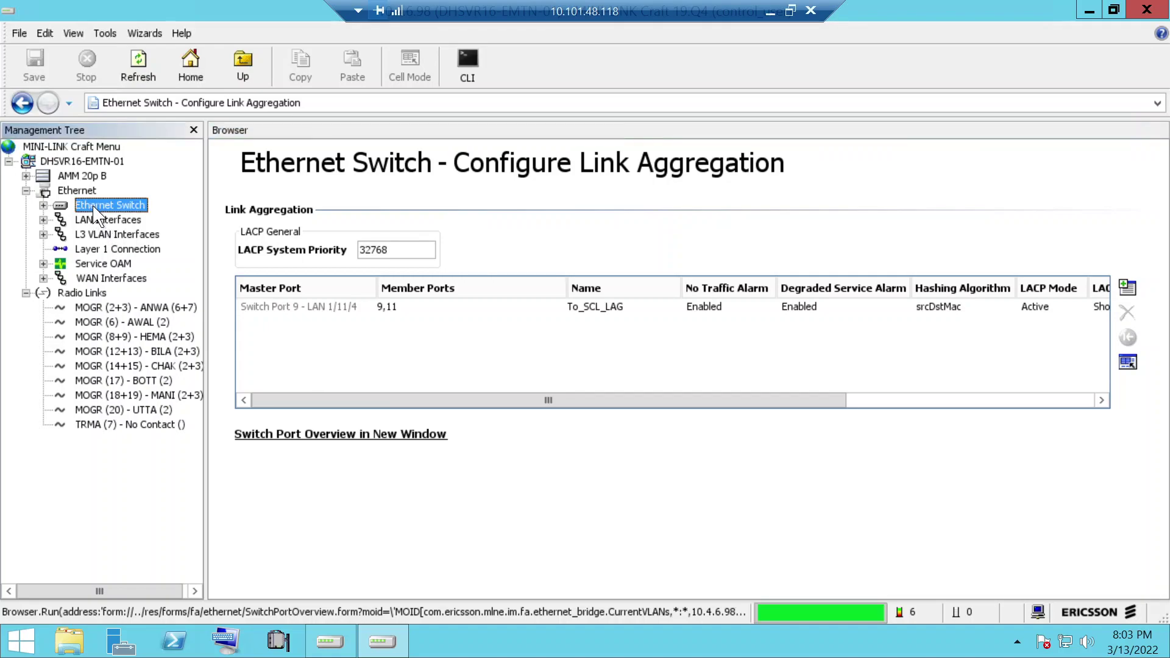
{"action": "right_click", "coordinate": [93, 207]}
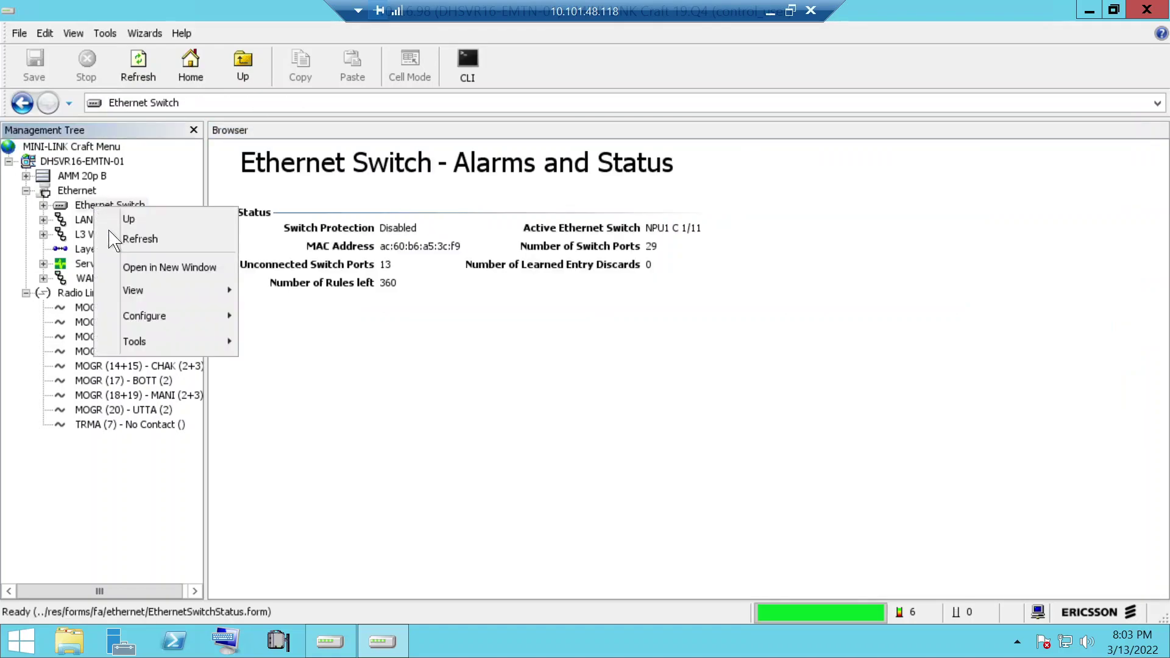
{"action": "mouse_move", "coordinate": [145, 298]}
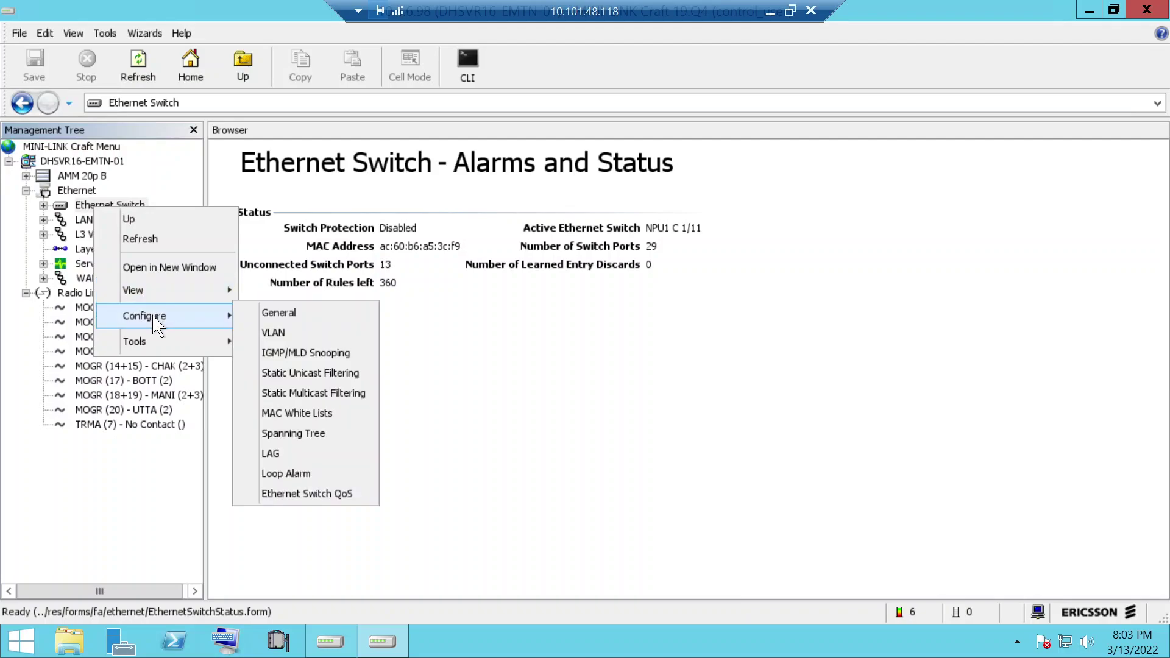
{"action": "left_click", "coordinate": [270, 332]}
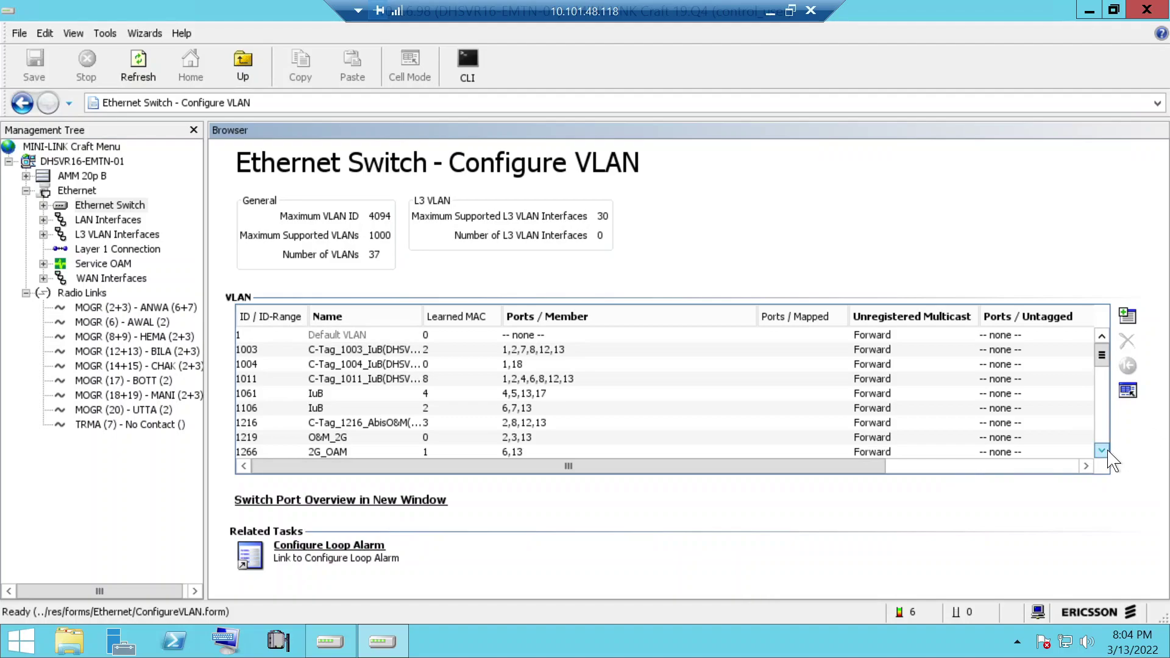
- Examine the Ethernet Switch's VLAN table down to the last entries, checking VLAN IDs, names, member ports and untagged ports
{"action": "left_click", "coordinate": [1101, 452]}
{"action": "left_click", "coordinate": [1102, 453]}
{"action": "left_click", "coordinate": [1102, 452]}
{"action": "left_click", "coordinate": [1102, 452]}
{"action": "left_click", "coordinate": [1102, 452]}
{"action": "left_click", "coordinate": [1102, 452]}
{"action": "left_click", "coordinate": [1102, 452]}
{"action": "left_click", "coordinate": [1102, 452]}
{"action": "left_click", "coordinate": [1102, 453]}
{"action": "left_click", "coordinate": [1102, 452]}
{"action": "double_click", "coordinate": [1102, 453]}
{"action": "double_click", "coordinate": [1102, 452]}
{"action": "left_click", "coordinate": [1102, 453]}
{"action": "double_click", "coordinate": [1102, 452]}
{"action": "double_click", "coordinate": [1102, 453]}
{"action": "double_click", "coordinate": [1102, 452]}
{"action": "left_click", "coordinate": [1102, 452]}
{"action": "double_click", "coordinate": [1102, 452]}
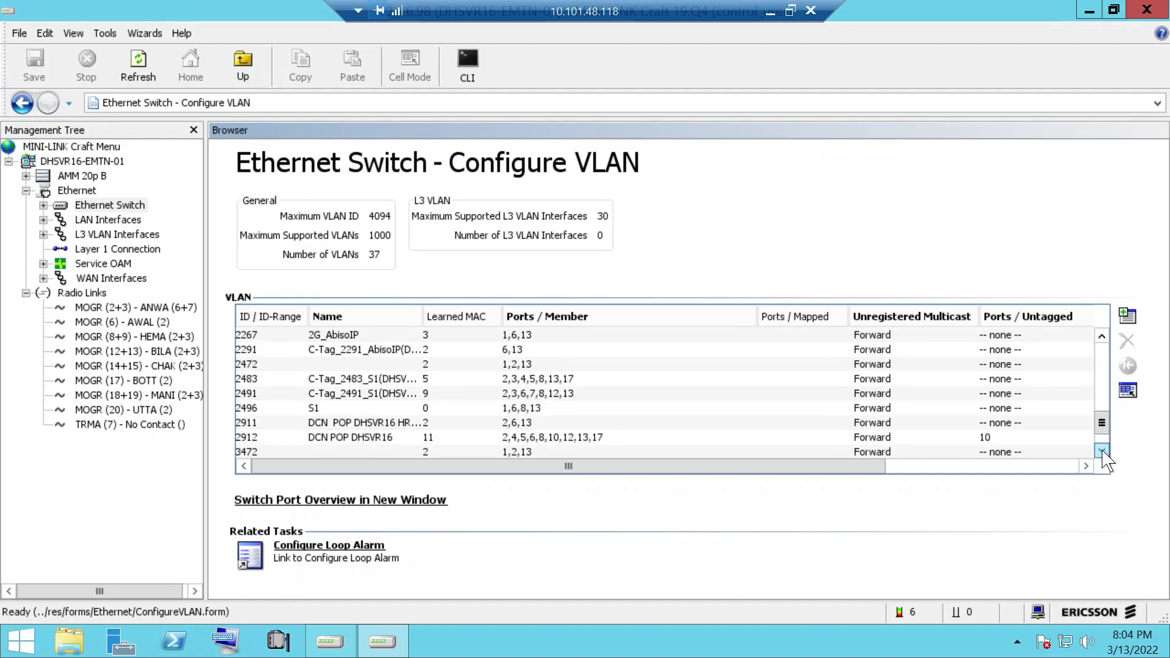
{"action": "double_click", "coordinate": [1102, 453]}
{"action": "double_click", "coordinate": [1102, 453]}
{"action": "left_click", "coordinate": [1102, 452]}
{"action": "left_click", "coordinate": [1102, 452]}
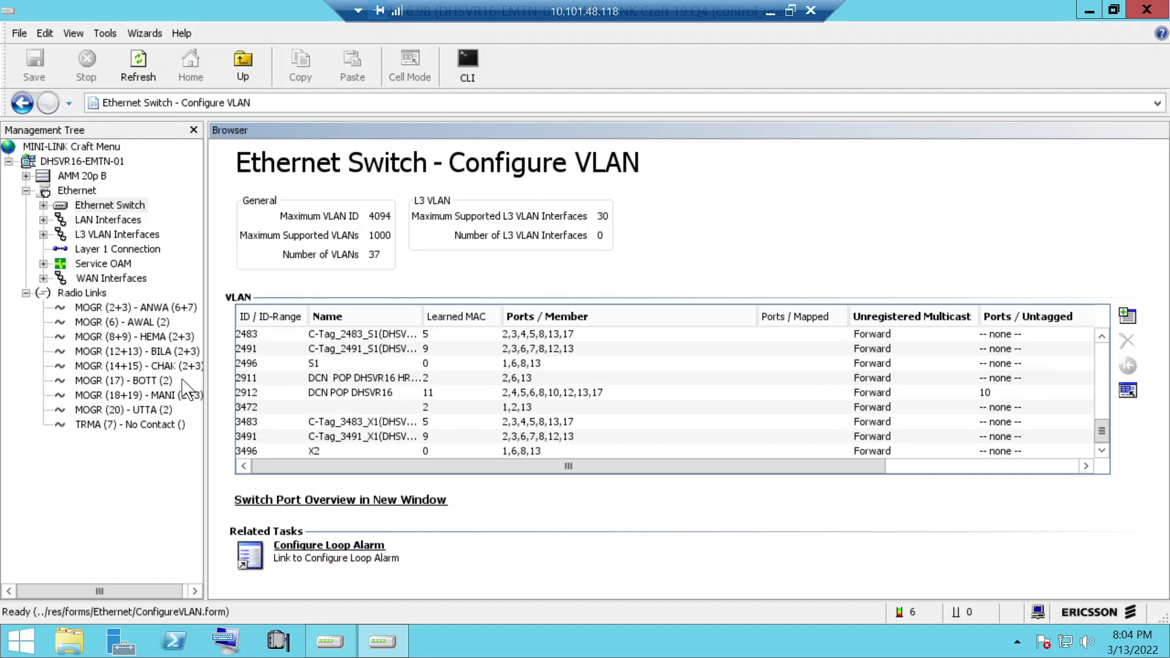
{"action": "left_click", "coordinate": [24, 332]}
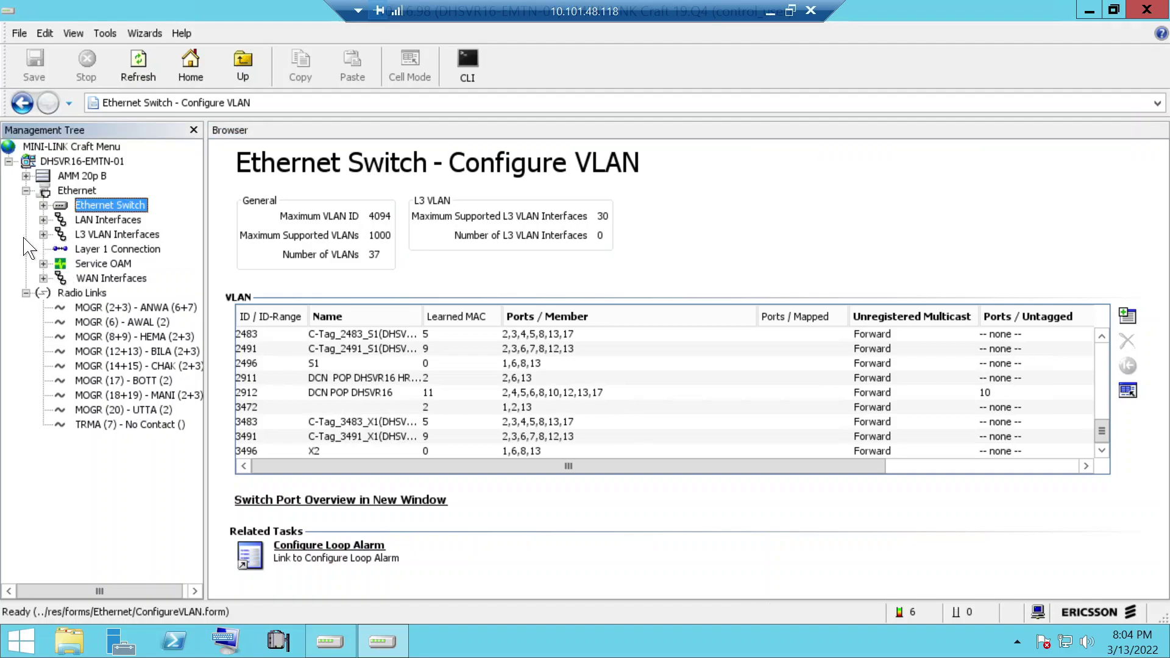